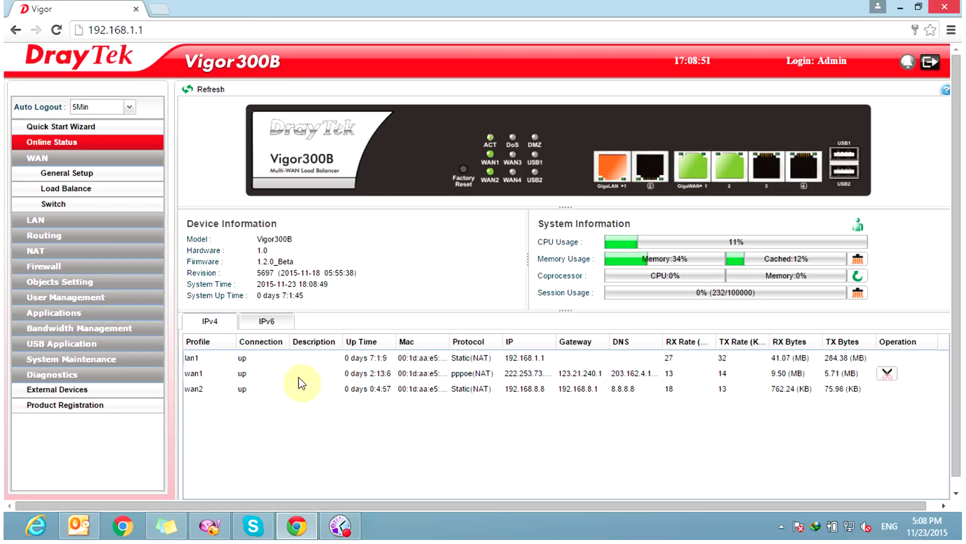
Review the Default Route settings and the WAN General Setup profiles, ending on the Policy Route page
{"action": "left_click", "coordinate": [389, 412]}
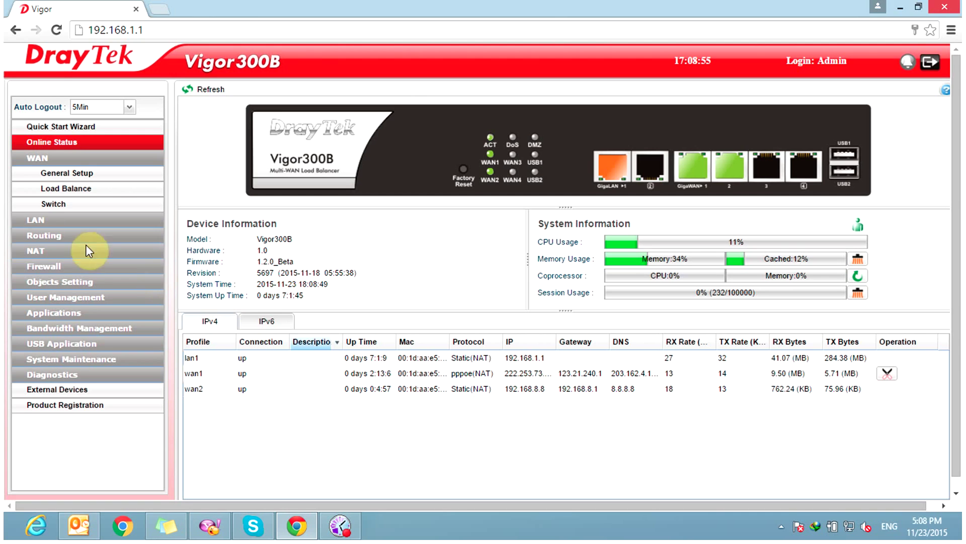
{"action": "left_click", "coordinate": [35, 235]}
{"action": "left_click", "coordinate": [66, 298]}
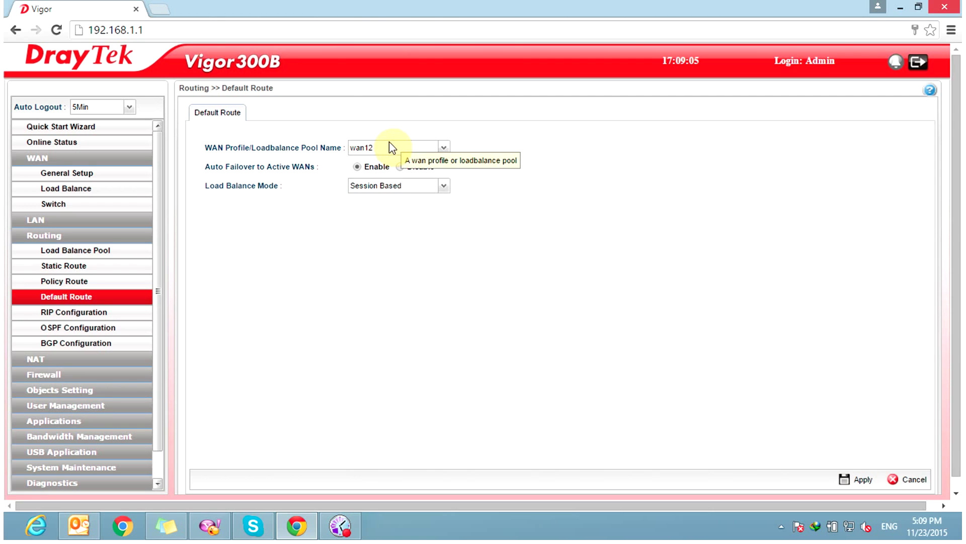
{"action": "left_click", "coordinate": [109, 175]}
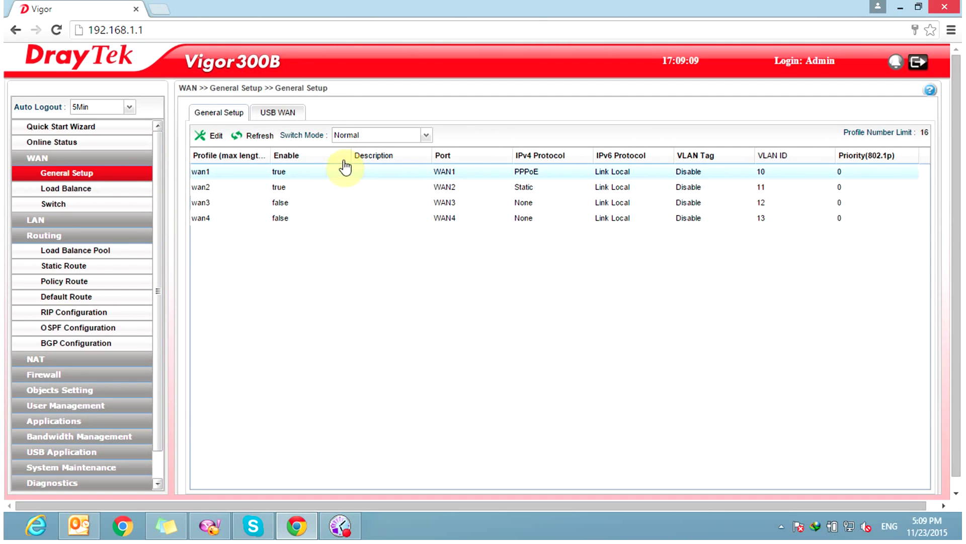
{"action": "left_click", "coordinate": [73, 297]}
{"action": "key", "text": "super+r"}
{"action": "key", "text": "Return"}
{"action": "type", "text": "pi"}
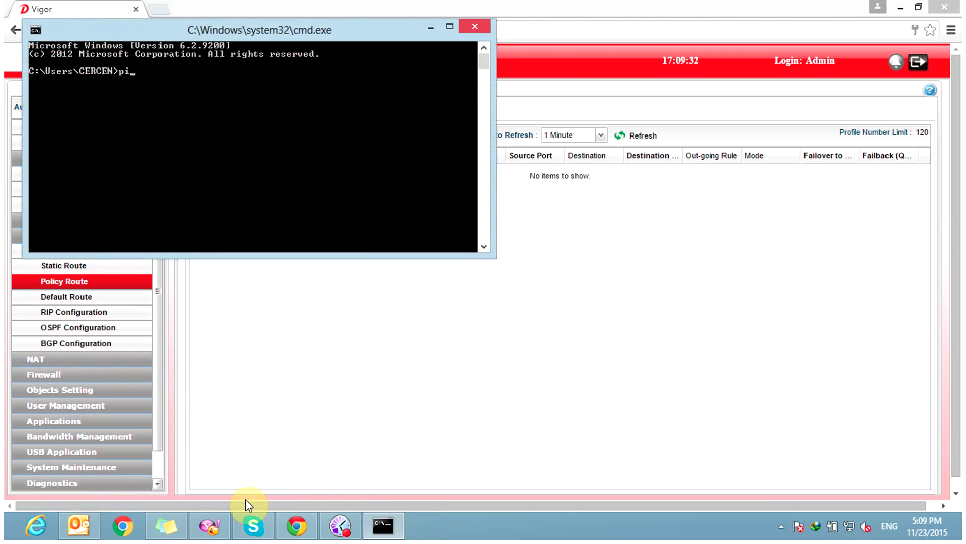
{"action": "type", "text": "ng www.facebo"}
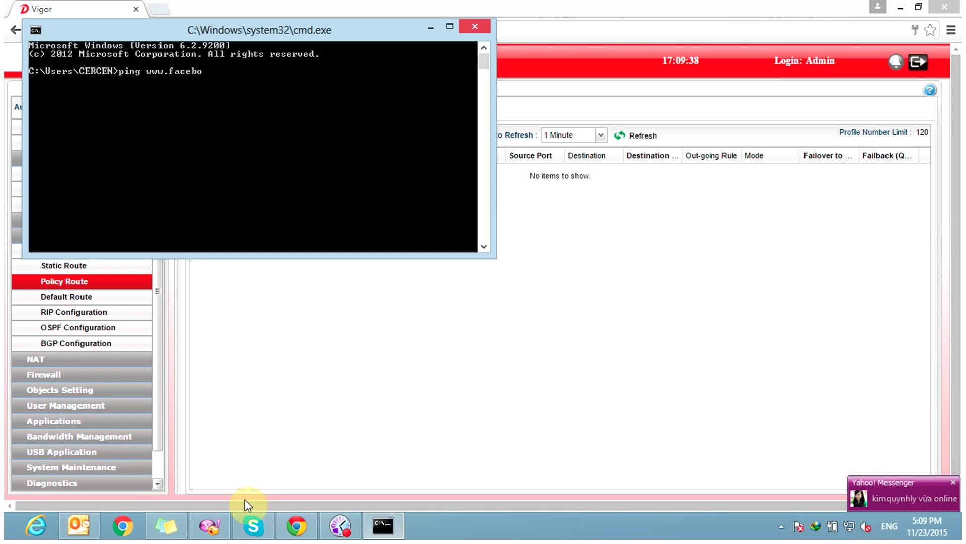
{"action": "type", "text": "ok.com"}
{"action": "key", "text": "Return"}
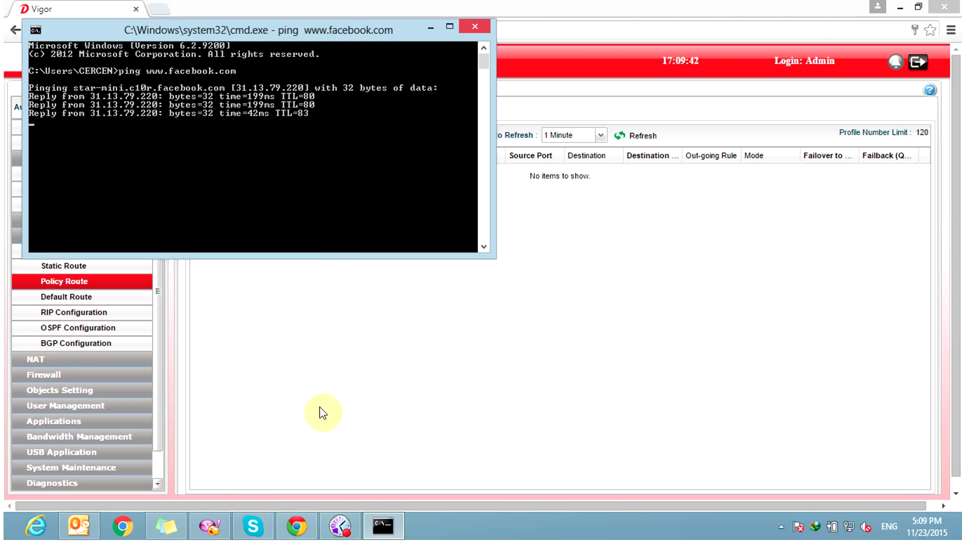
{"action": "key", "text": "Up"}
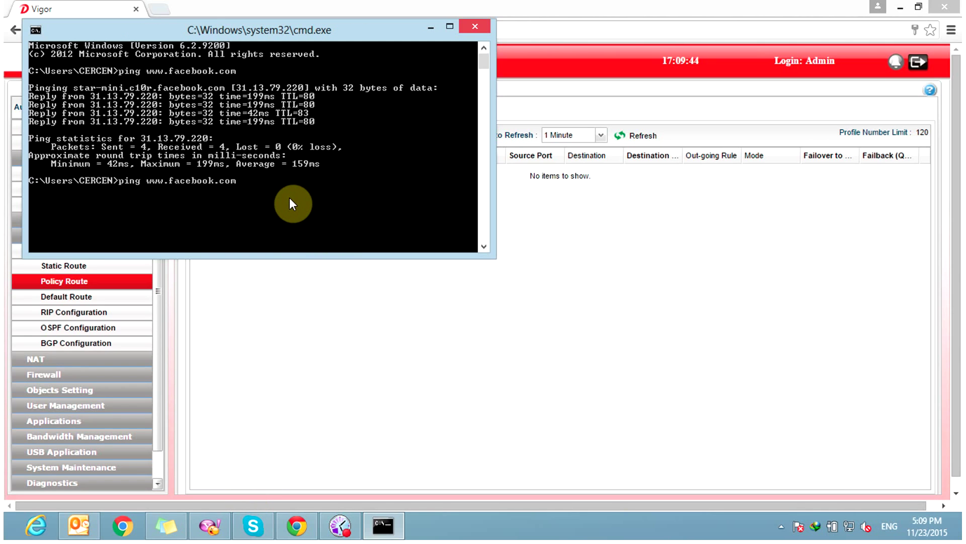
{"action": "type", "text": "-t"}
{"action": "key", "text": "Return"}
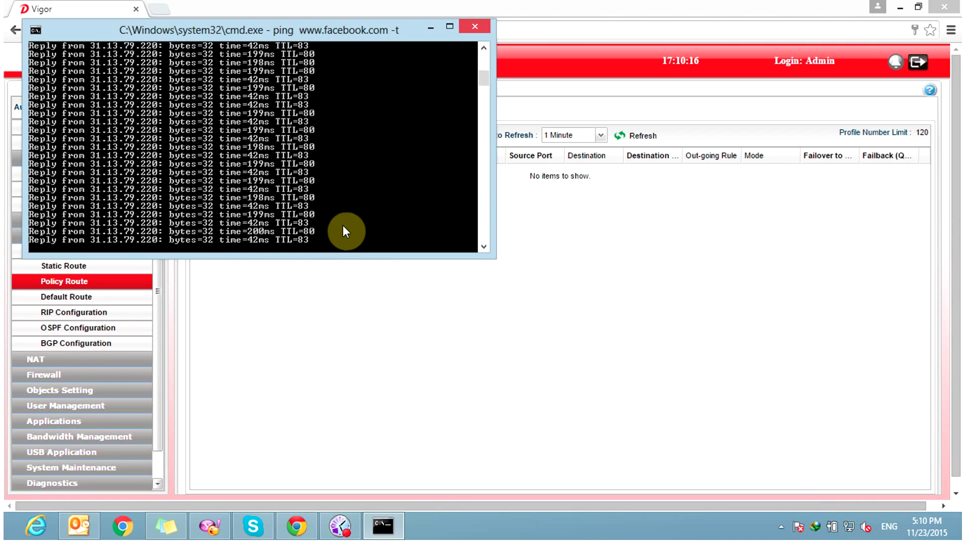
{"action": "left_click", "coordinate": [385, 326]}
{"action": "left_click", "coordinate": [70, 390]}
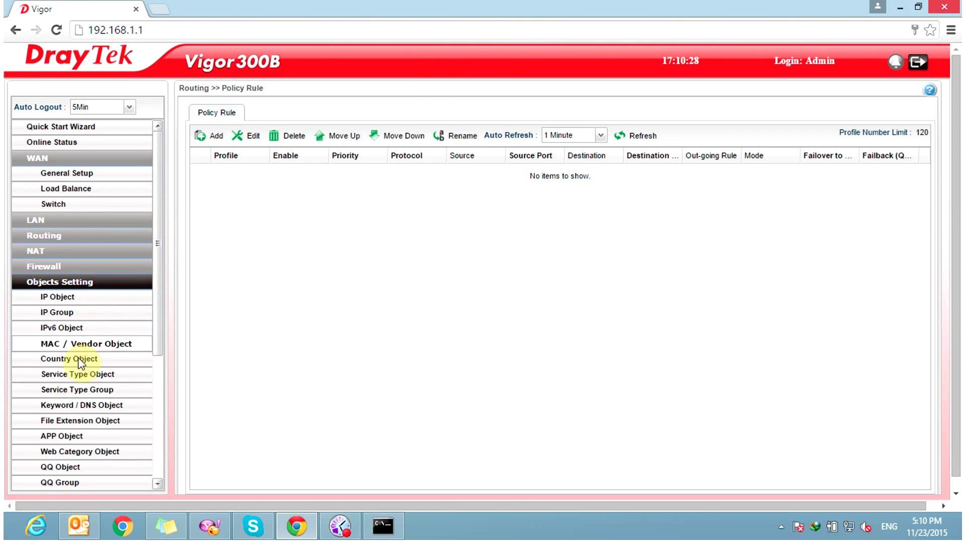
{"action": "left_click", "coordinate": [89, 407]}
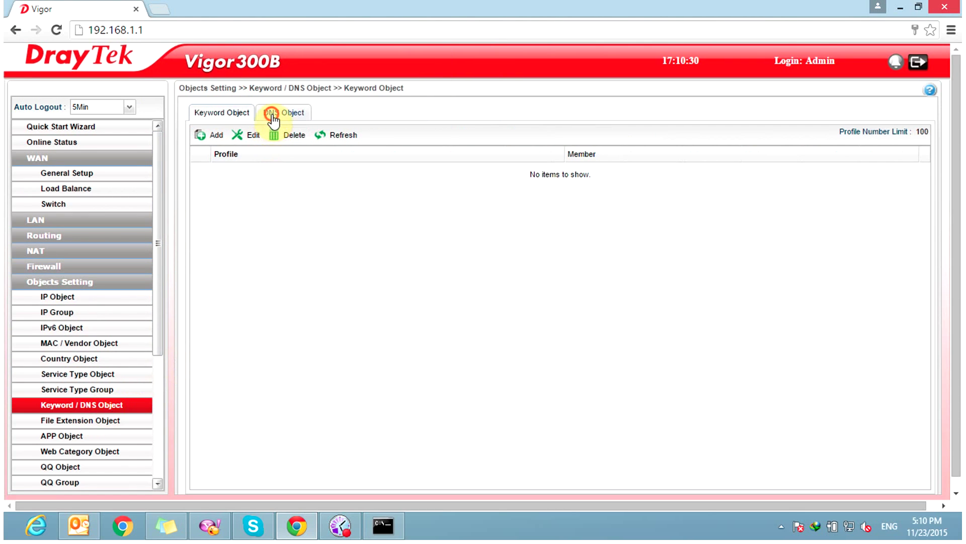
{"action": "left_click", "coordinate": [268, 112]}
{"action": "double_click", "coordinate": [249, 172]}
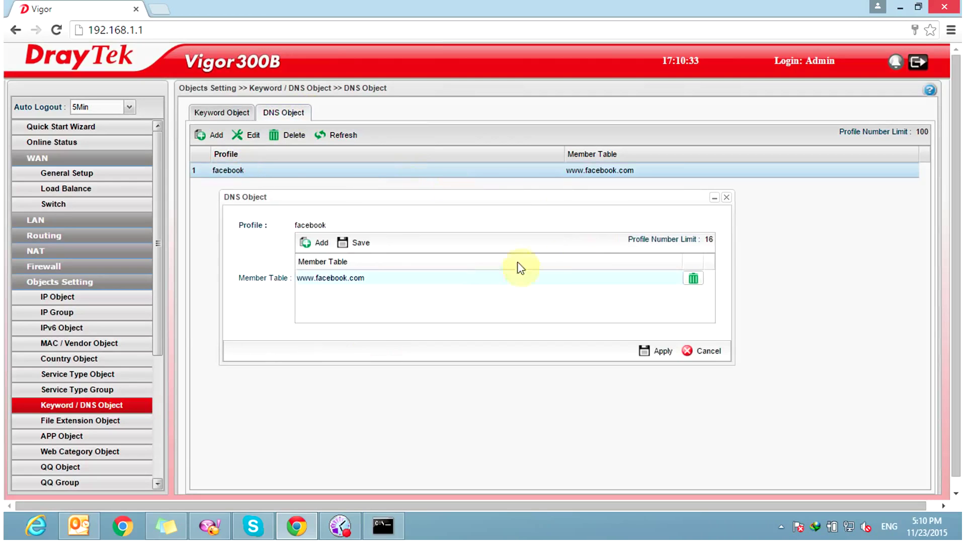
{"action": "left_click", "coordinate": [338, 281]}
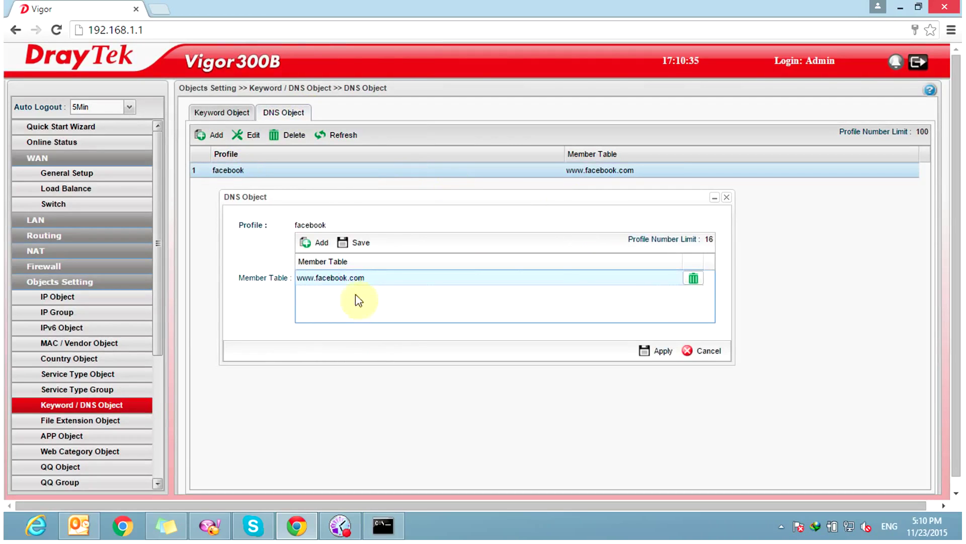
{"action": "left_click", "coordinate": [335, 308]}
{"action": "left_click", "coordinate": [658, 351]}
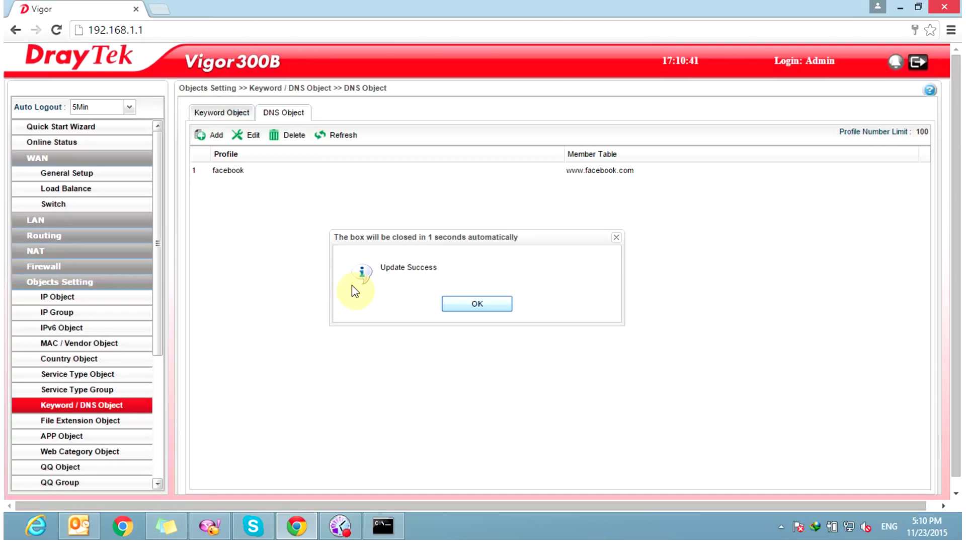
{"action": "left_click", "coordinate": [472, 306]}
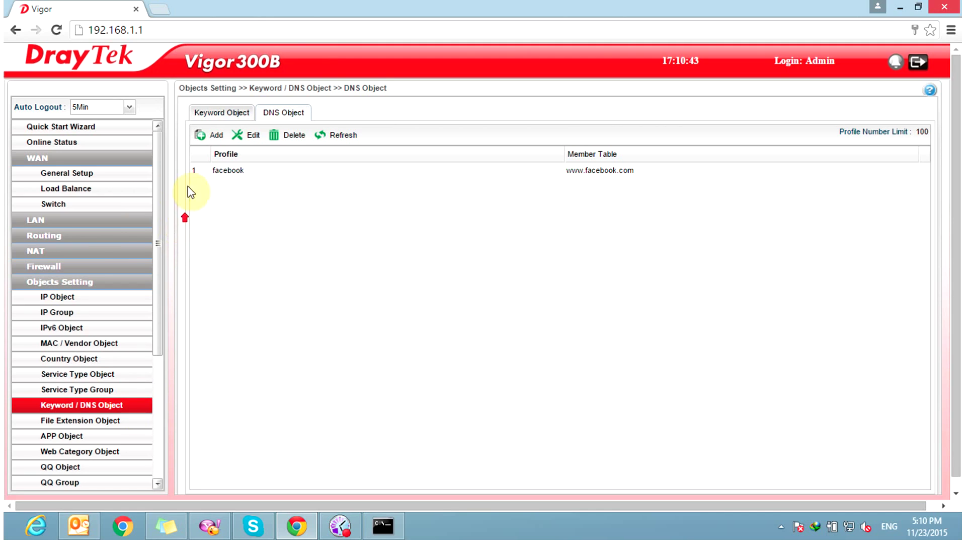
Add a new Policy Route rule, enable it and name its profile facebook_wan1
{"action": "left_click", "coordinate": [58, 238]}
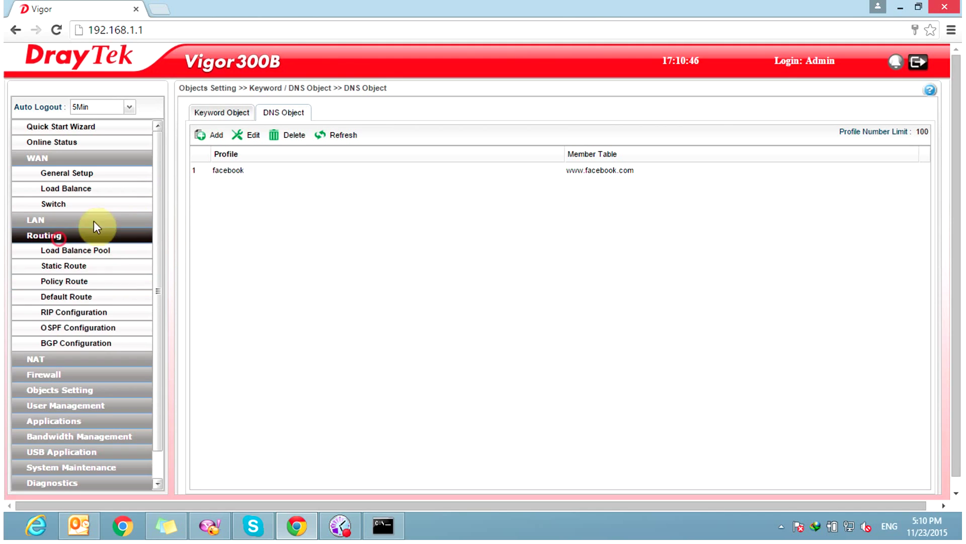
{"action": "left_click", "coordinate": [64, 293]}
{"action": "left_click", "coordinate": [83, 280]}
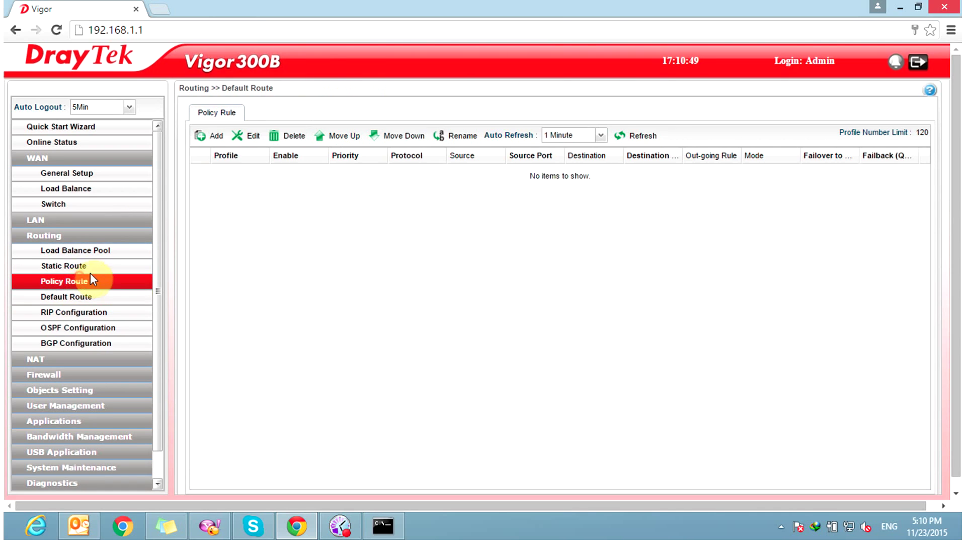
{"action": "left_click", "coordinate": [217, 136]}
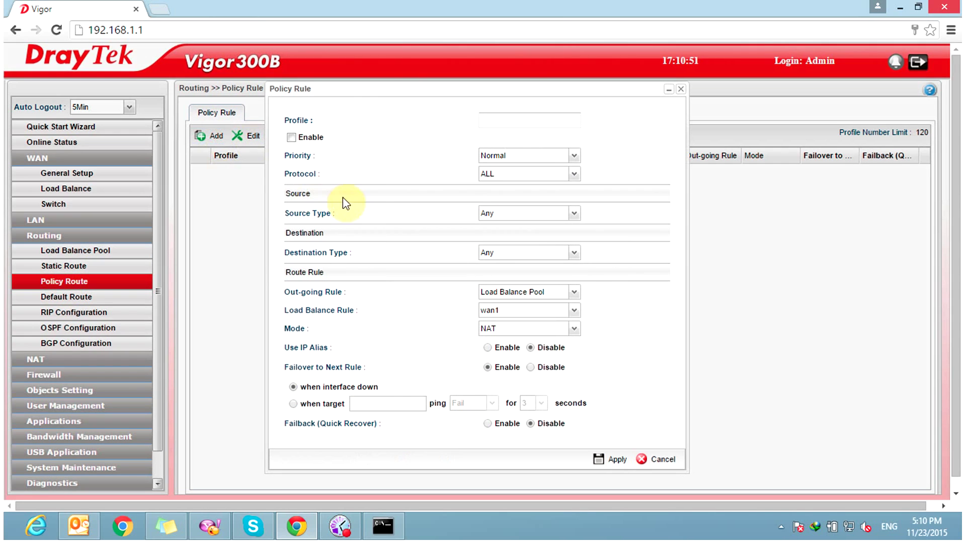
{"action": "left_click", "coordinate": [290, 139]}
{"action": "left_click", "coordinate": [499, 115]}
{"action": "type", "text": "facebook"}
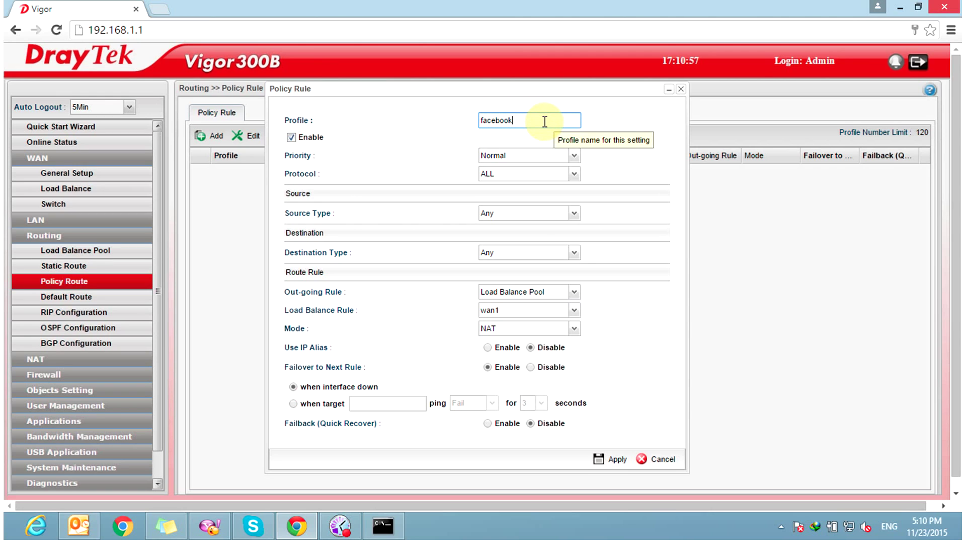
{"action": "type", "text": "_wan1"}
Set the rule's destination type to Object and select the facebook DNS object
{"action": "left_click", "coordinate": [573, 252]}
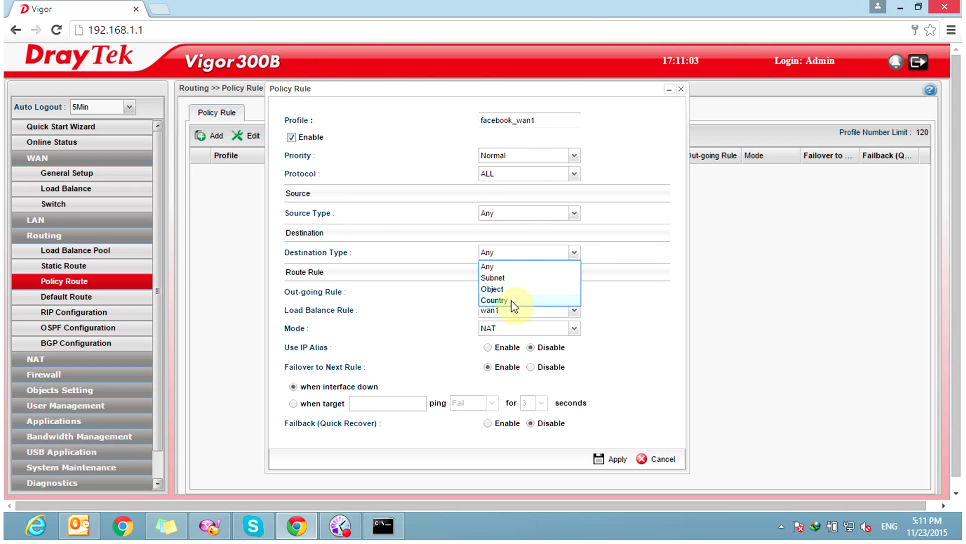
{"action": "left_click", "coordinate": [508, 288]}
{"action": "left_click", "coordinate": [558, 295]}
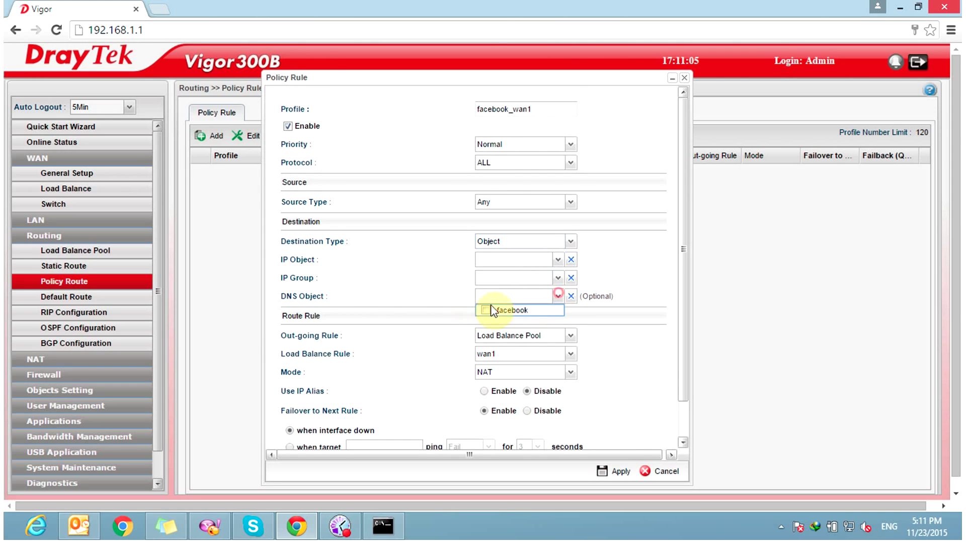
{"action": "left_click", "coordinate": [486, 310]}
{"action": "scroll", "coordinate": [572, 316], "scroll_direction": "down", "scroll_amount": 1}
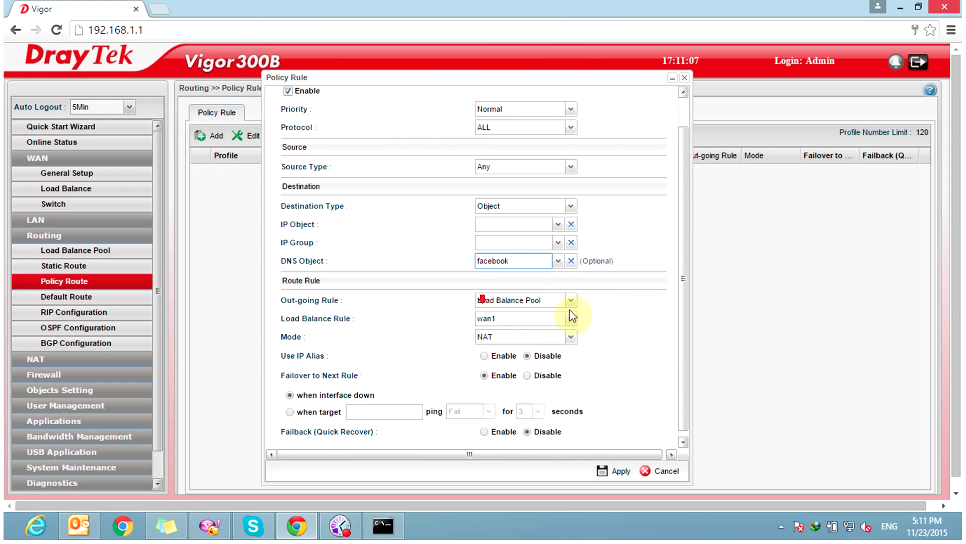
{"action": "scroll", "coordinate": [418, 362], "scroll_direction": "down", "scroll_amount": 1}
{"action": "left_click", "coordinate": [290, 404]}
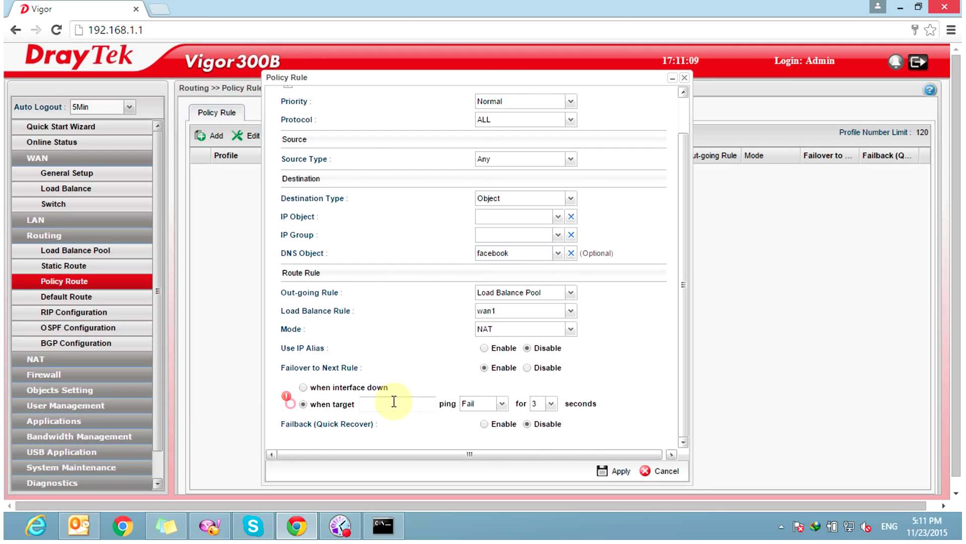
{"action": "left_click", "coordinate": [394, 401]}
{"action": "type", "text": "www.face"}
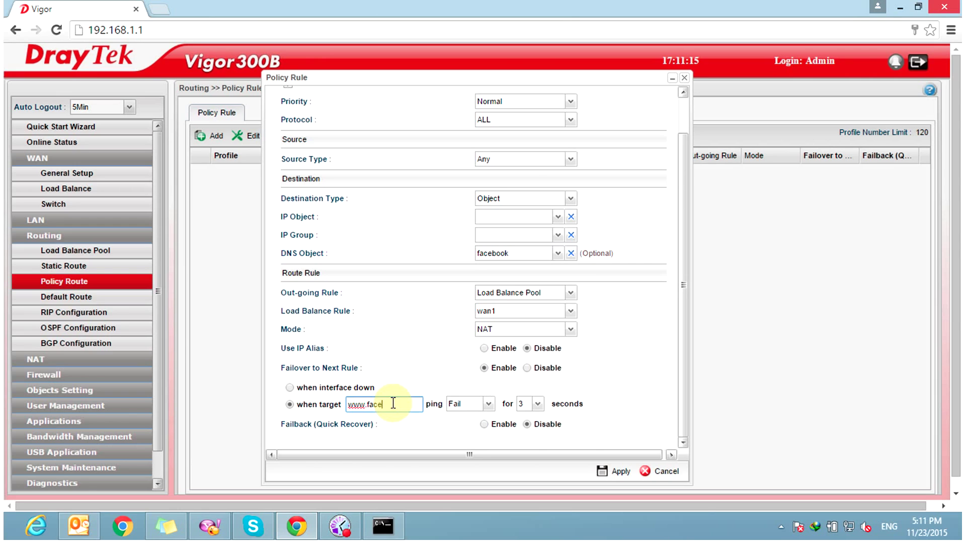
{"action": "type", "text": "book.com"}
Set the failover ping condition to Latency above 100 ms and apply the policy rule
{"action": "left_click", "coordinate": [475, 403]}
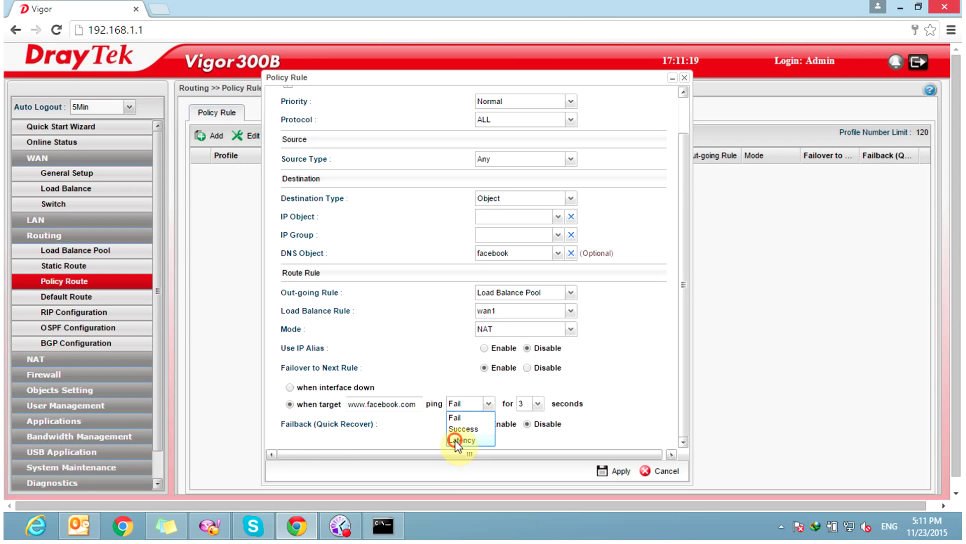
{"action": "left_click", "coordinate": [455, 441]}
{"action": "double_click", "coordinate": [522, 403]}
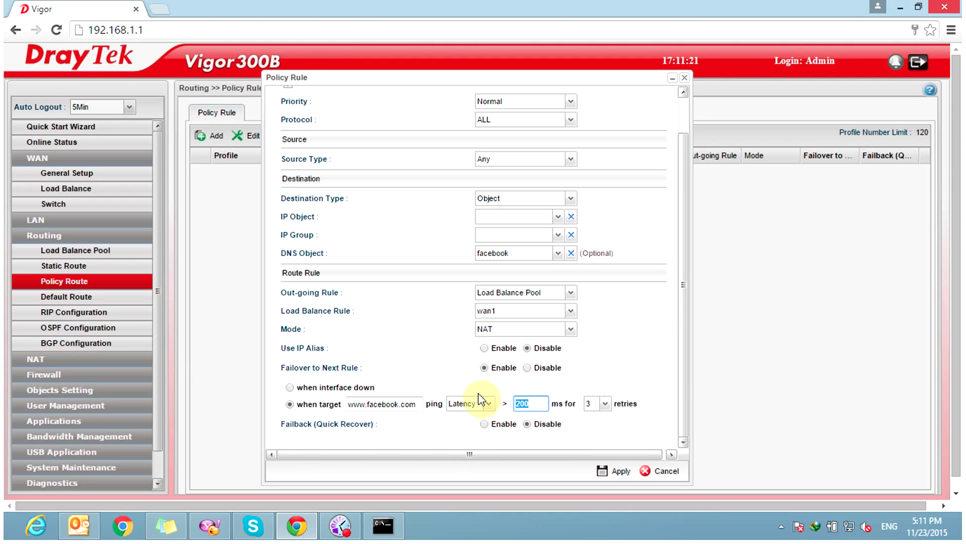
{"action": "type", "text": "100"}
{"action": "left_click", "coordinate": [451, 367]}
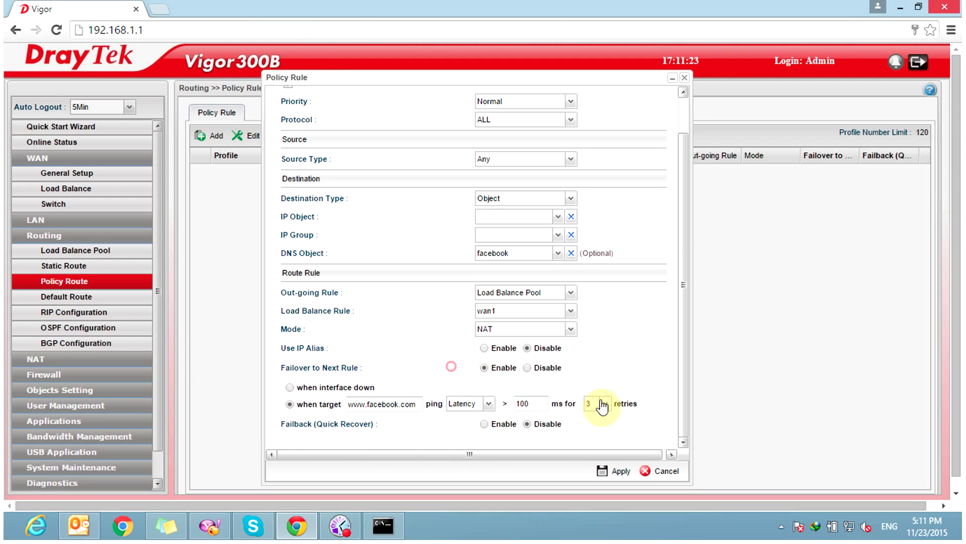
{"action": "scroll", "coordinate": [613, 411], "scroll_direction": "up", "scroll_amount": 2}
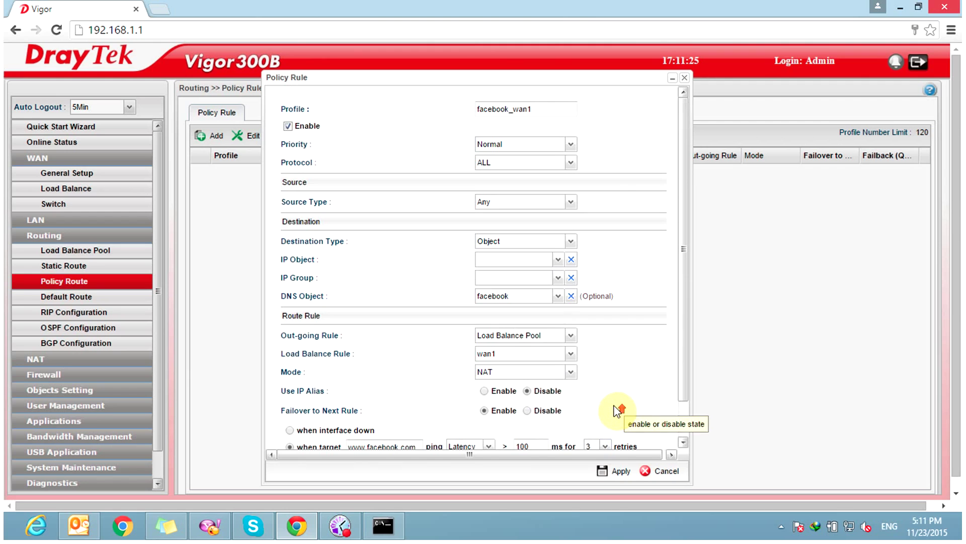
{"action": "scroll", "coordinate": [616, 408], "scroll_direction": "down", "scroll_amount": 2}
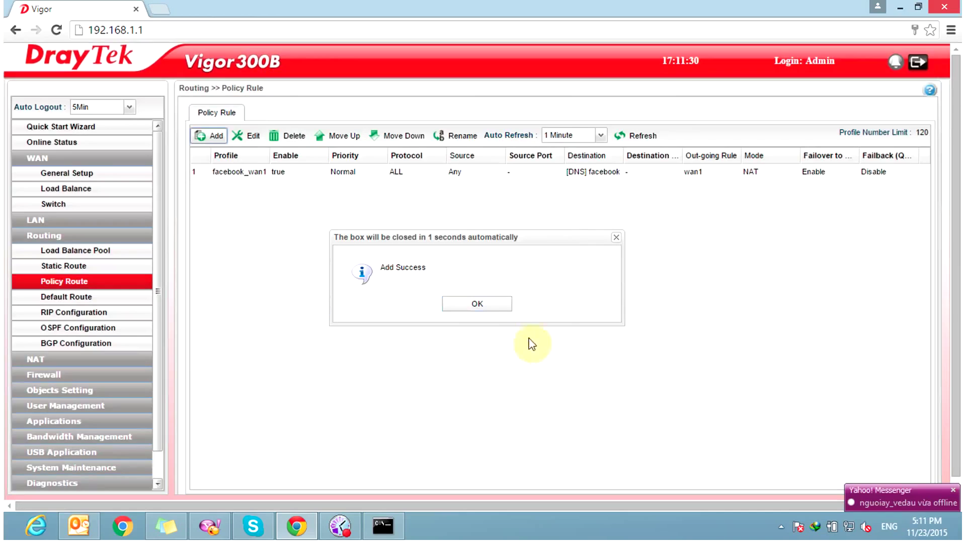
{"action": "left_click", "coordinate": [474, 305]}
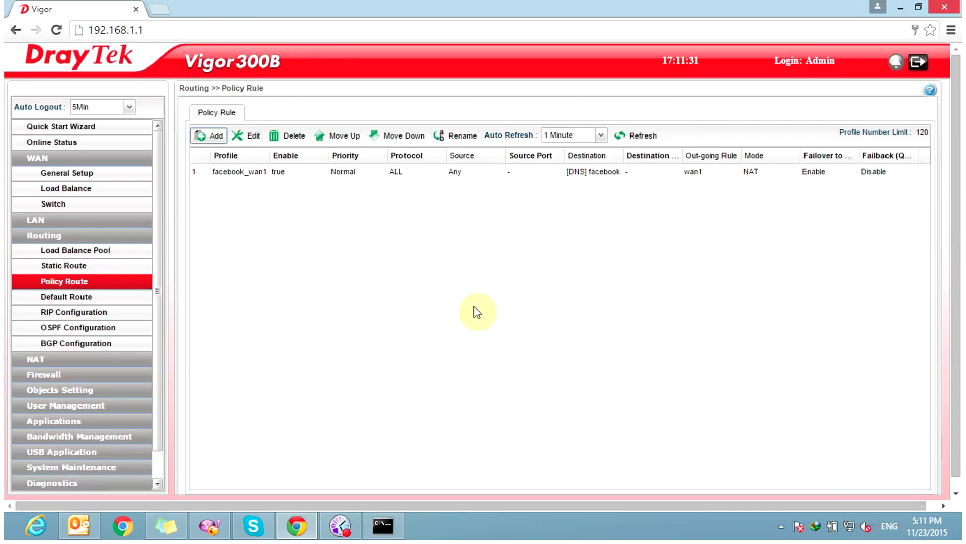
{"action": "left_click", "coordinate": [383, 526]}
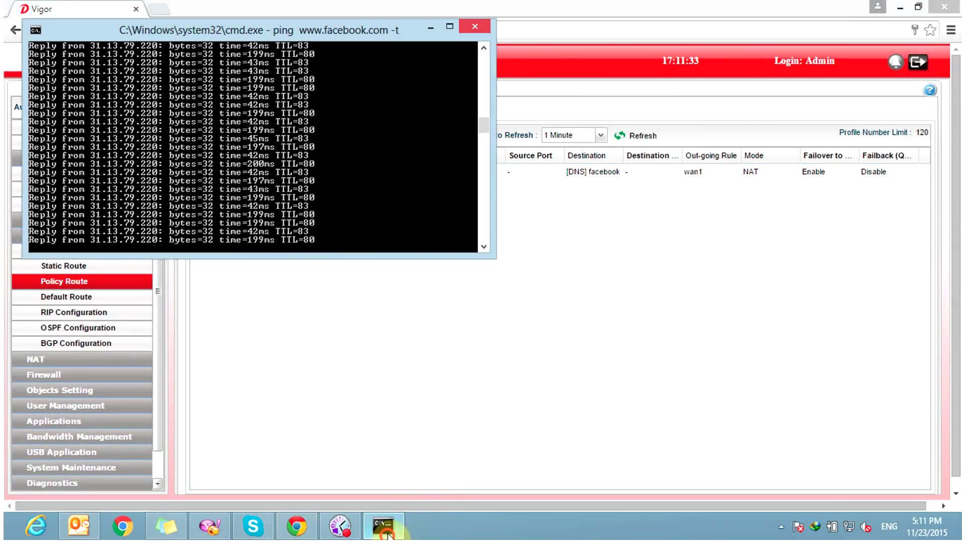
{"action": "left_click", "coordinate": [491, 304]}
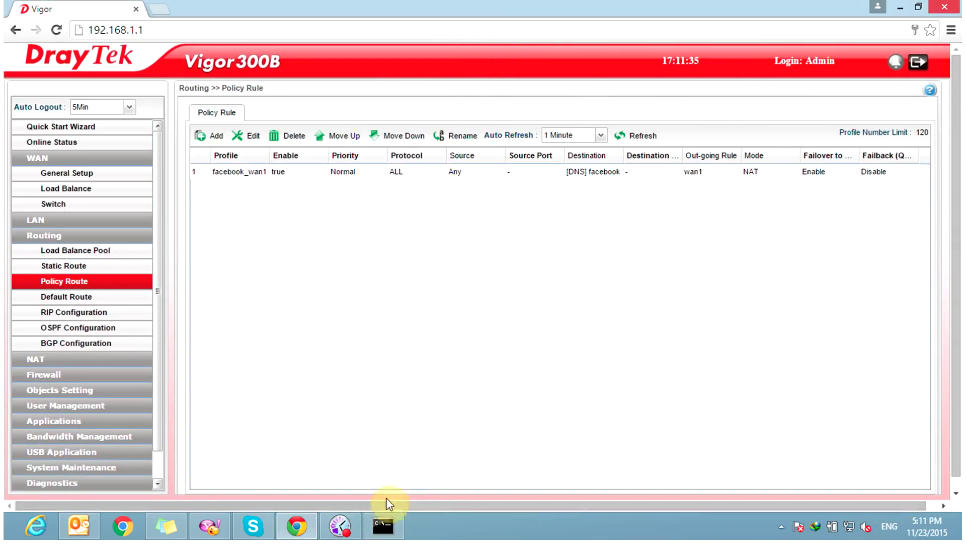
{"action": "left_click", "coordinate": [388, 526]}
{"action": "left_click", "coordinate": [392, 528]}
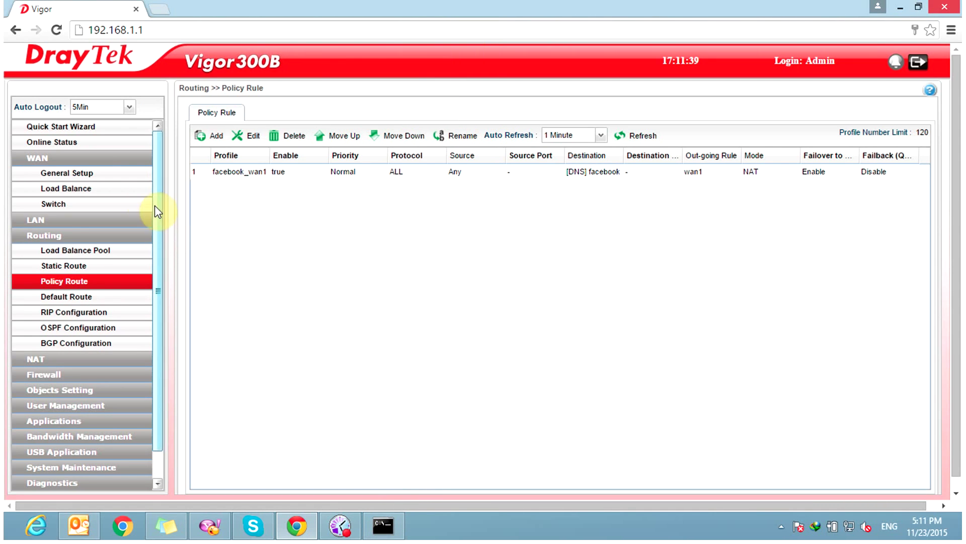
Set the Default Route's load balance mode to IP Based and apply the change
{"action": "left_click", "coordinate": [61, 296]}
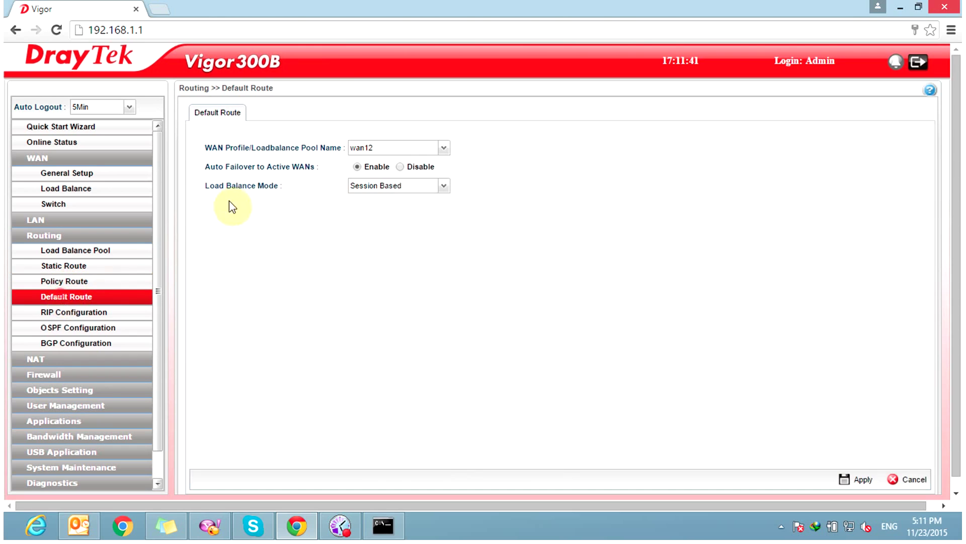
{"action": "left_click", "coordinate": [413, 195]}
{"action": "left_click", "coordinate": [375, 198]}
{"action": "left_click", "coordinate": [640, 268]}
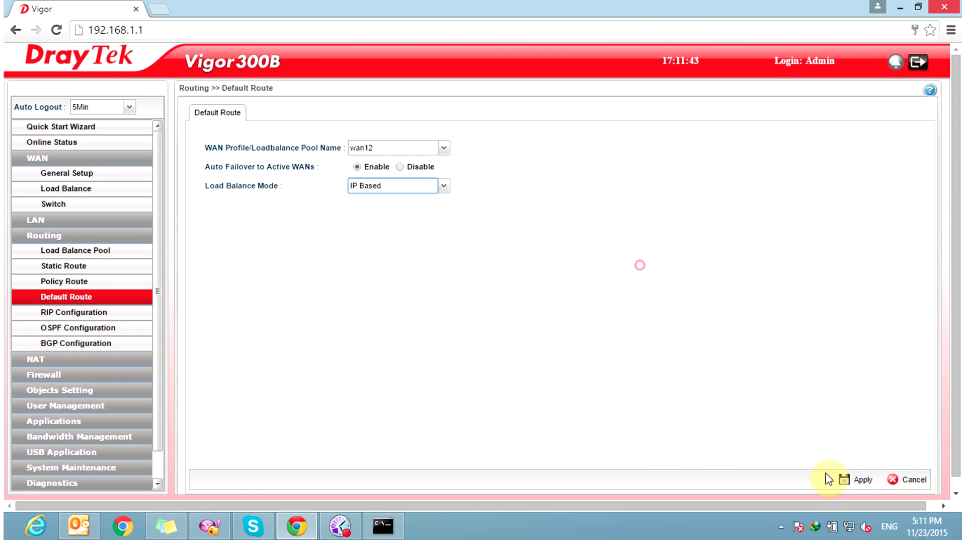
{"action": "left_click", "coordinate": [854, 481]}
{"action": "left_click", "coordinate": [477, 302]}
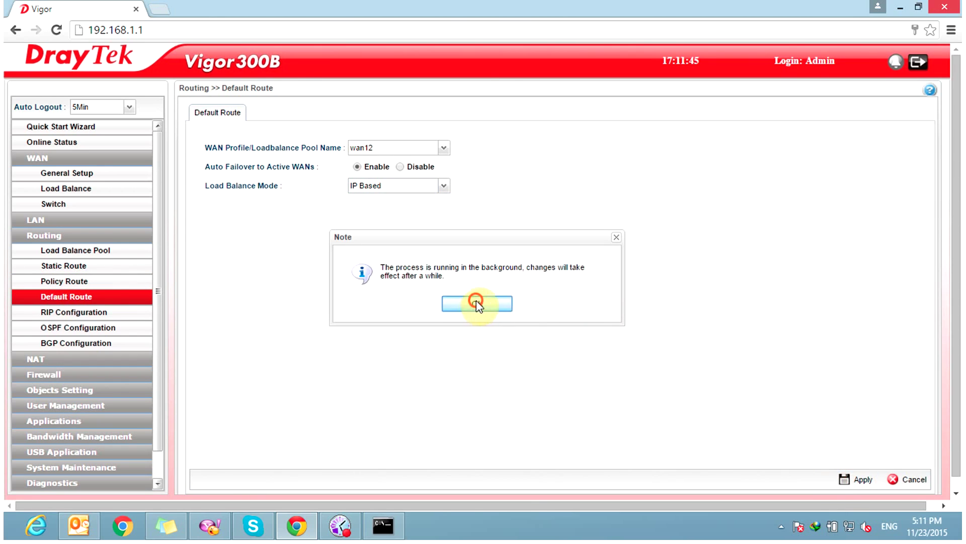
{"action": "left_click", "coordinate": [75, 280]}
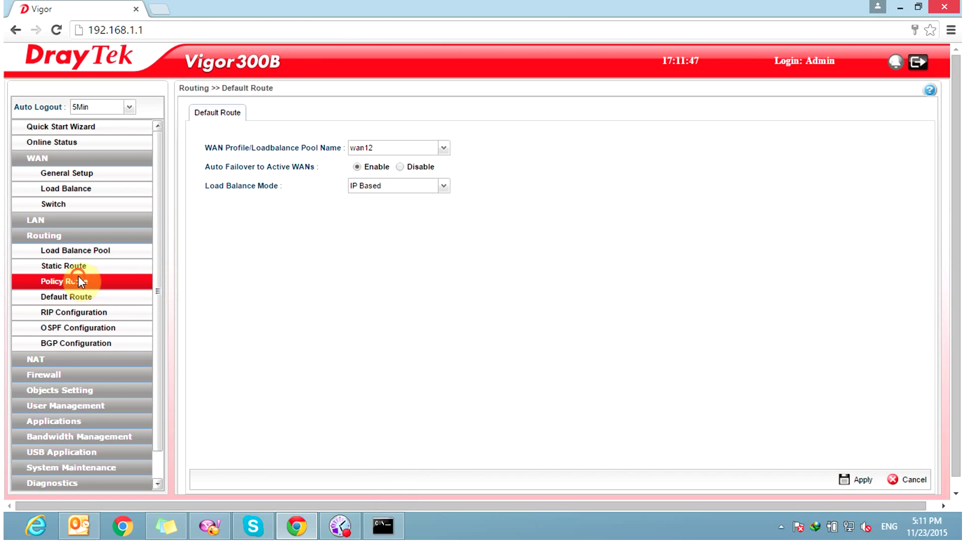
{"action": "left_click", "coordinate": [381, 523]}
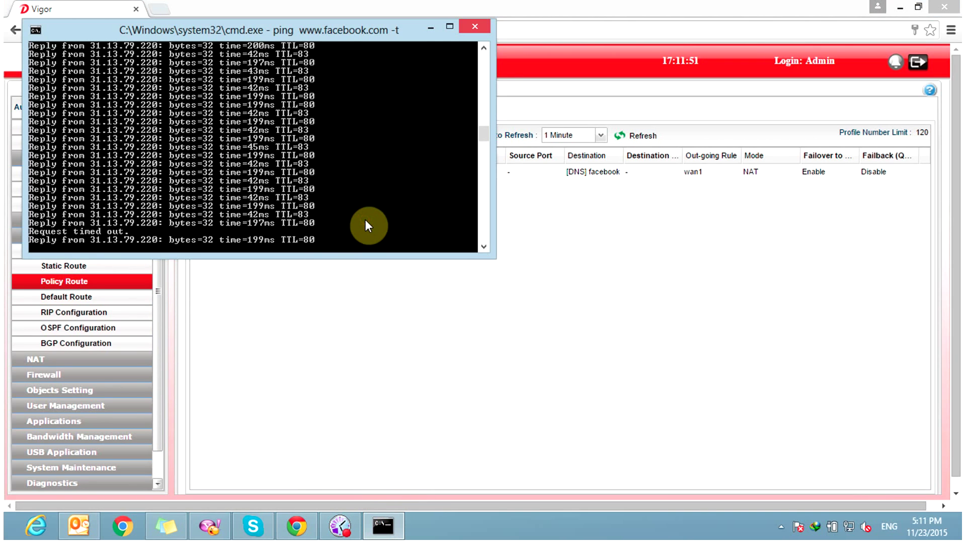
{"action": "left_click_drag", "start_coordinate": [323, 38], "coordinate": [755, 178]}
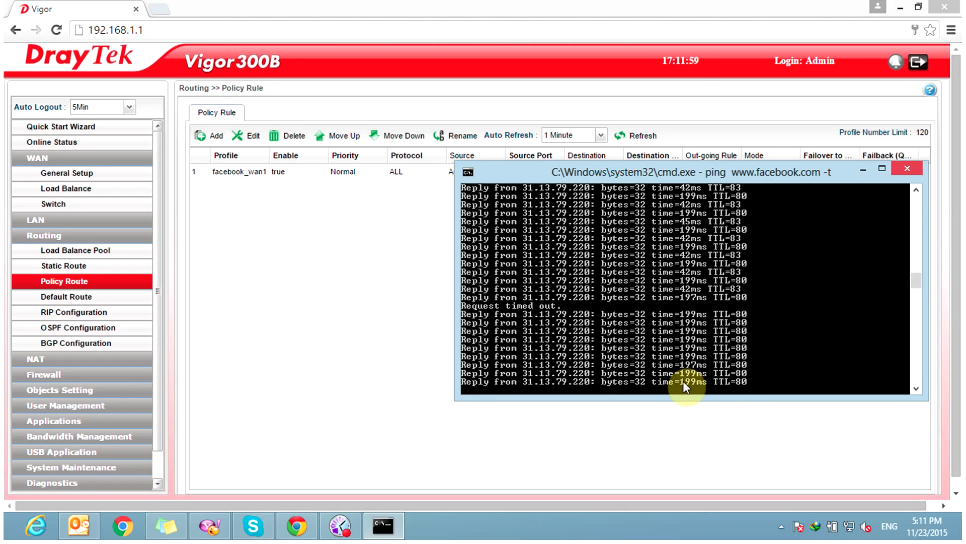
{"action": "left_click", "coordinate": [252, 295]}
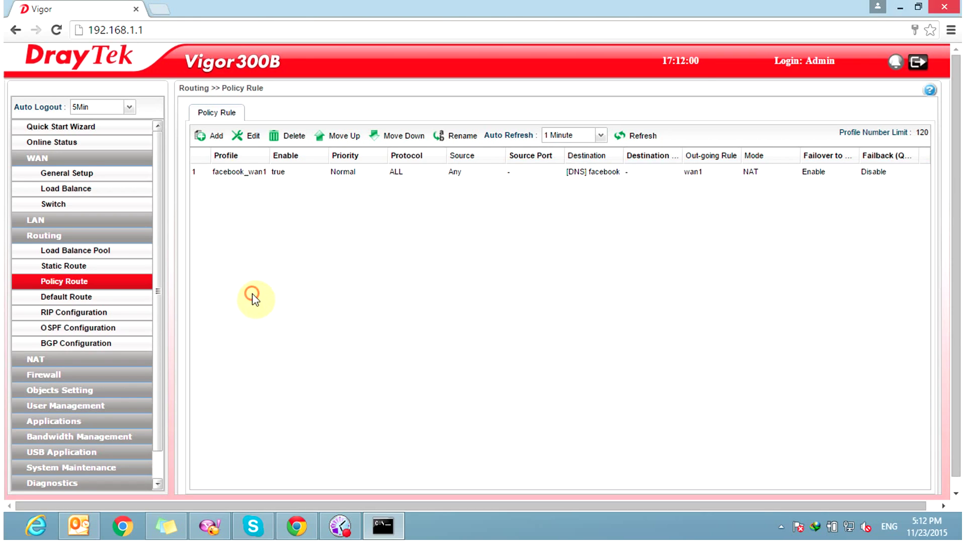
Add a new enabled policy rule with the profile name facebook_wan2
{"action": "left_click", "coordinate": [213, 136]}
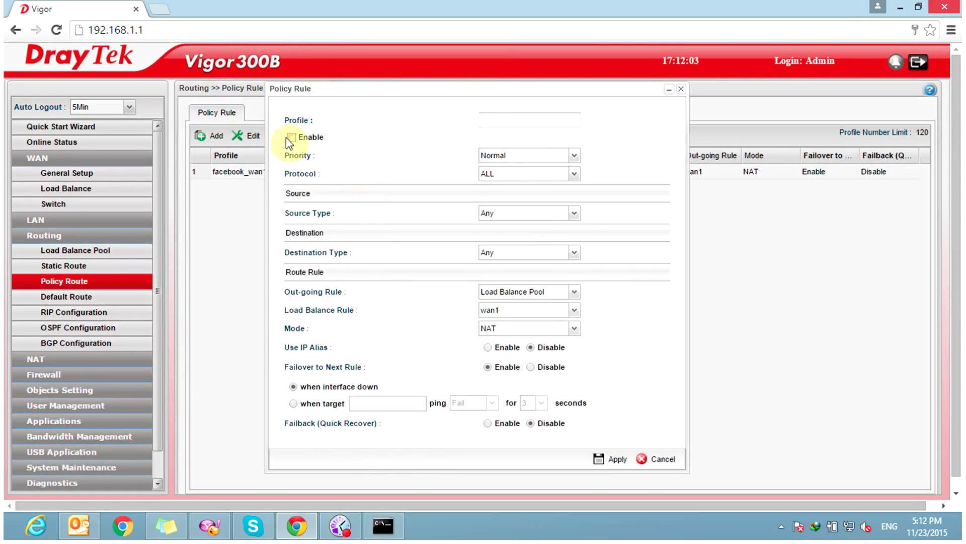
{"action": "left_click", "coordinate": [290, 138]}
{"action": "left_click", "coordinate": [495, 115]}
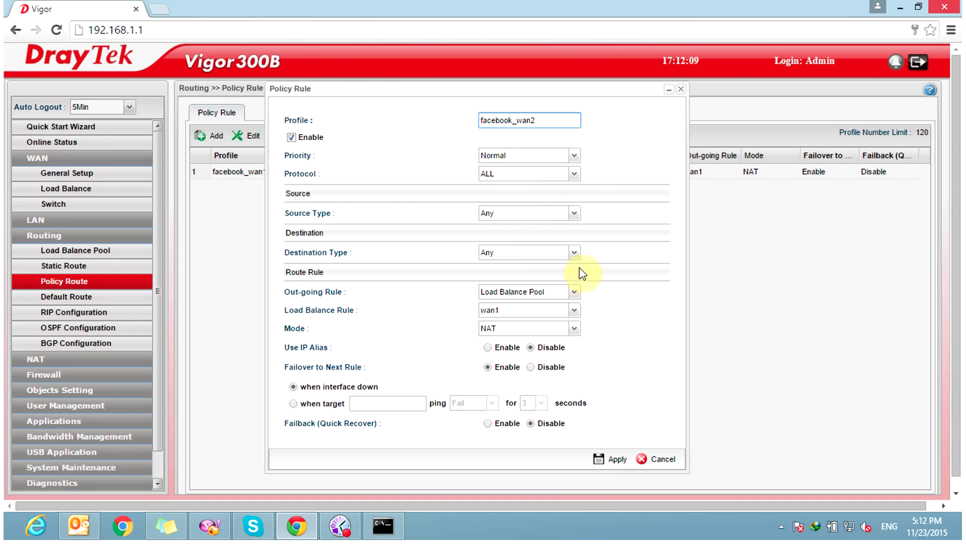
Set the rule's destination type to Object and choose facebook as its DNS object
{"action": "left_click", "coordinate": [513, 254]}
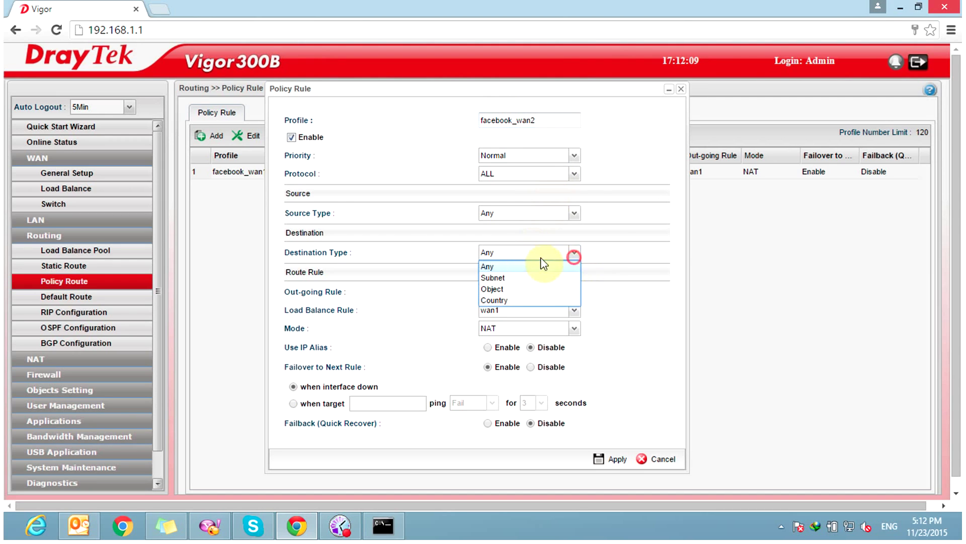
{"action": "left_click", "coordinate": [496, 289]}
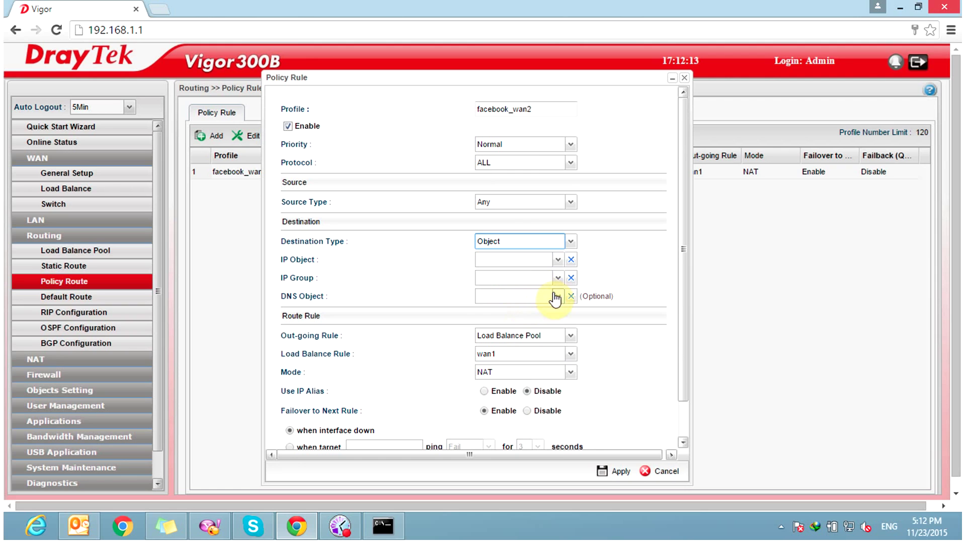
{"action": "left_click", "coordinate": [556, 297]}
{"action": "left_click", "coordinate": [488, 309]}
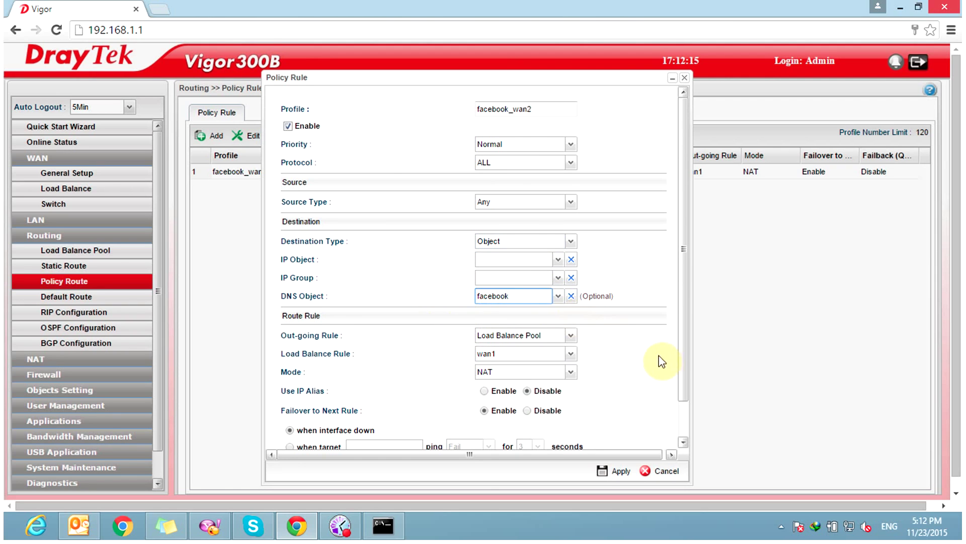
{"action": "scroll", "coordinate": [660, 360], "scroll_direction": "down", "scroll_amount": 1}
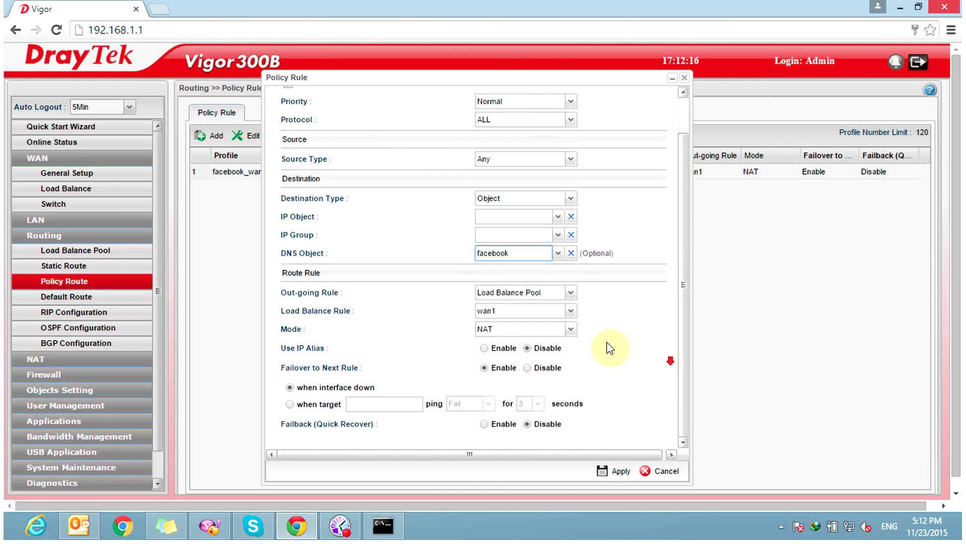
{"action": "left_click", "coordinate": [291, 404]}
{"action": "left_click", "coordinate": [380, 404]}
{"action": "type", "text": "www.facebook"}
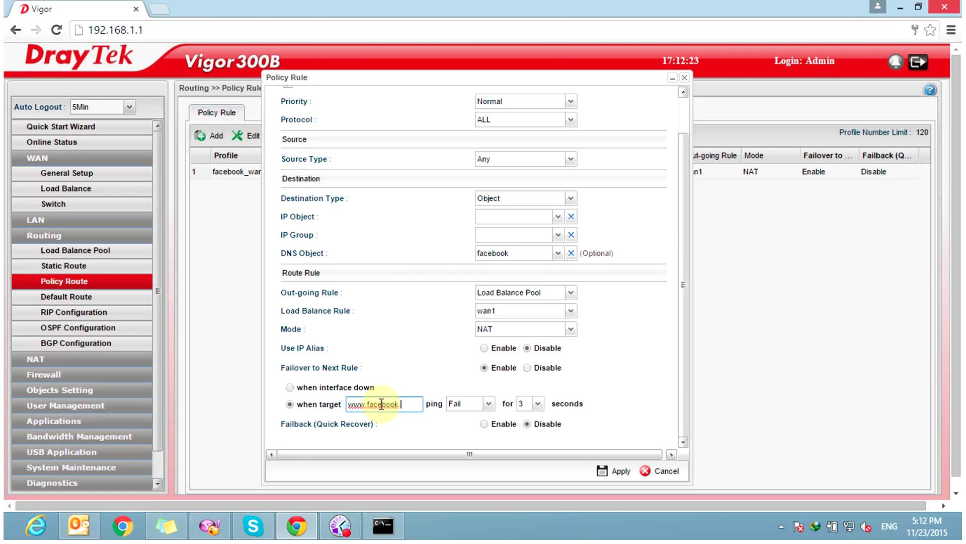
{"action": "type", "text": ".com"}
{"action": "left_click", "coordinate": [485, 404]}
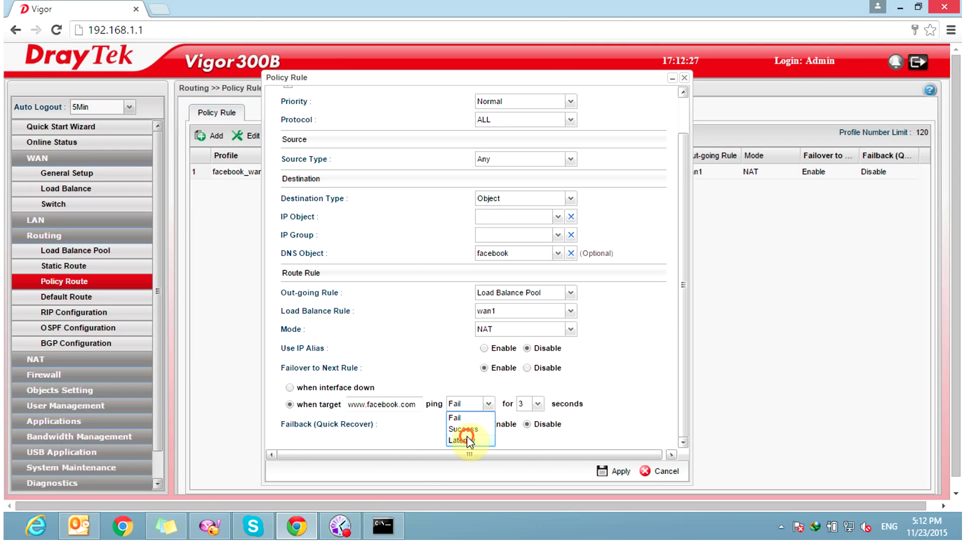
{"action": "left_click", "coordinate": [468, 439]}
{"action": "double_click", "coordinate": [530, 403]}
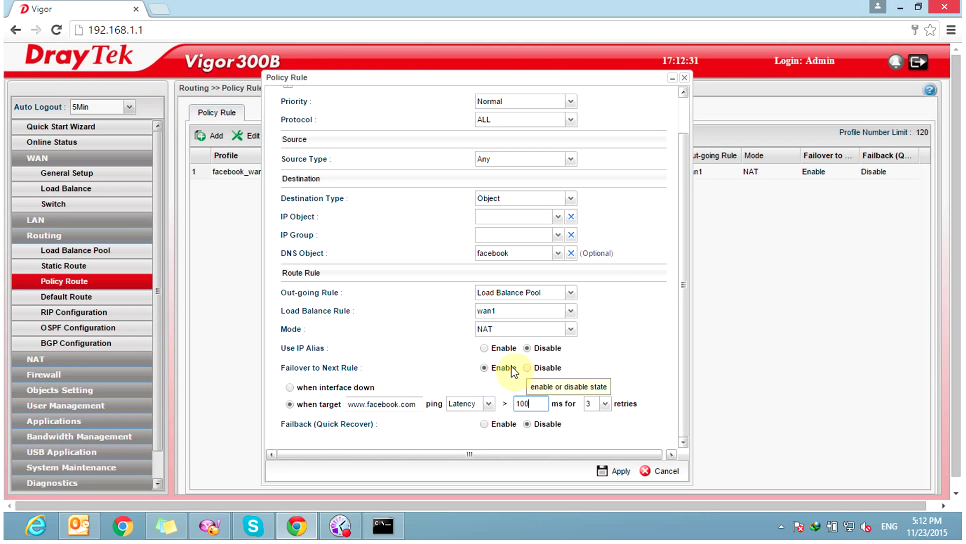
{"action": "left_click", "coordinate": [571, 309]}
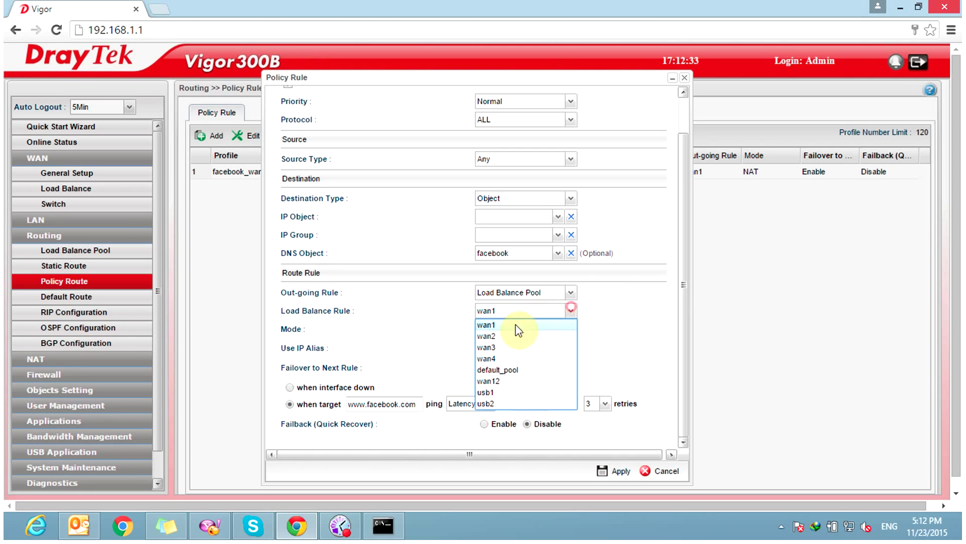
{"action": "left_click", "coordinate": [490, 336]}
{"action": "scroll", "coordinate": [543, 282], "scroll_direction": "up", "scroll_amount": 1}
{"action": "scroll", "coordinate": [543, 282], "scroll_direction": "down", "scroll_amount": 1}
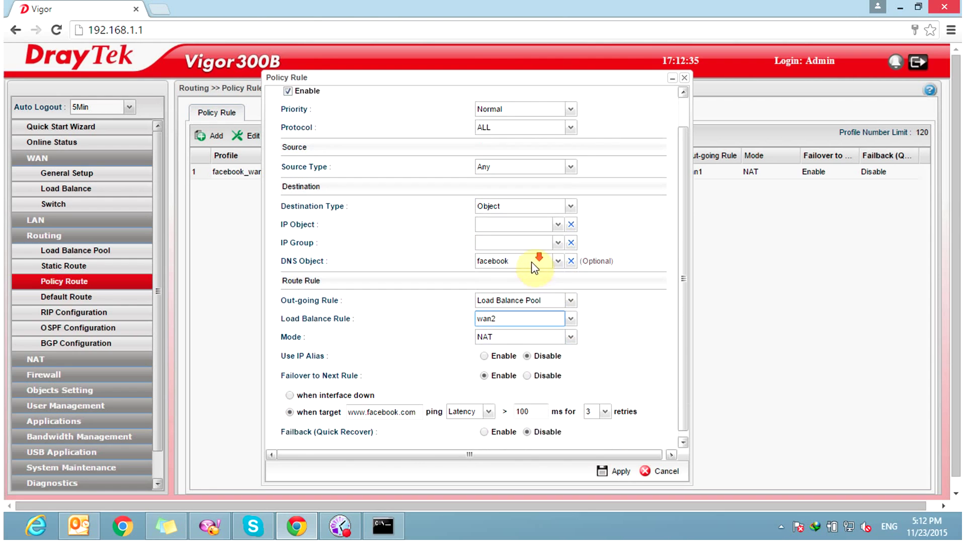
{"action": "left_click", "coordinate": [621, 471]}
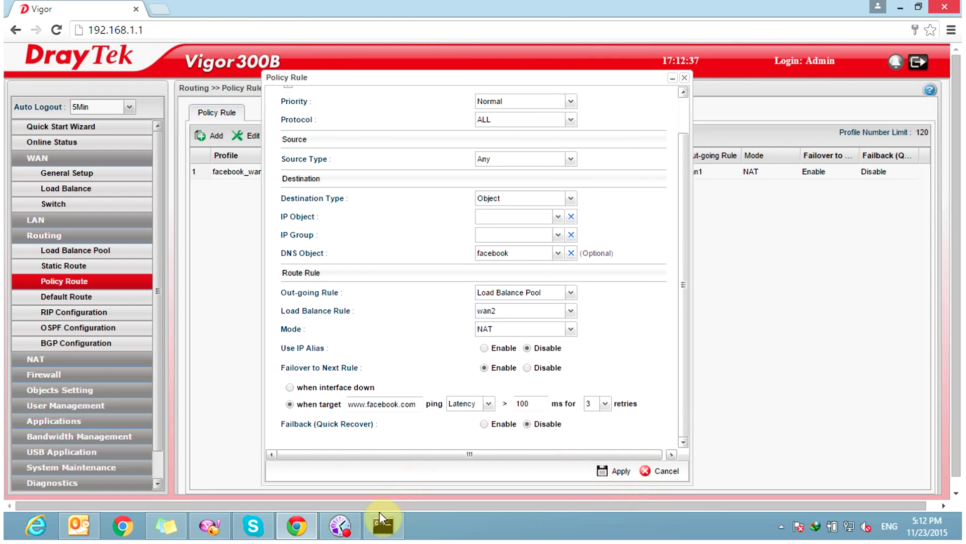
{"action": "left_click", "coordinate": [382, 525]}
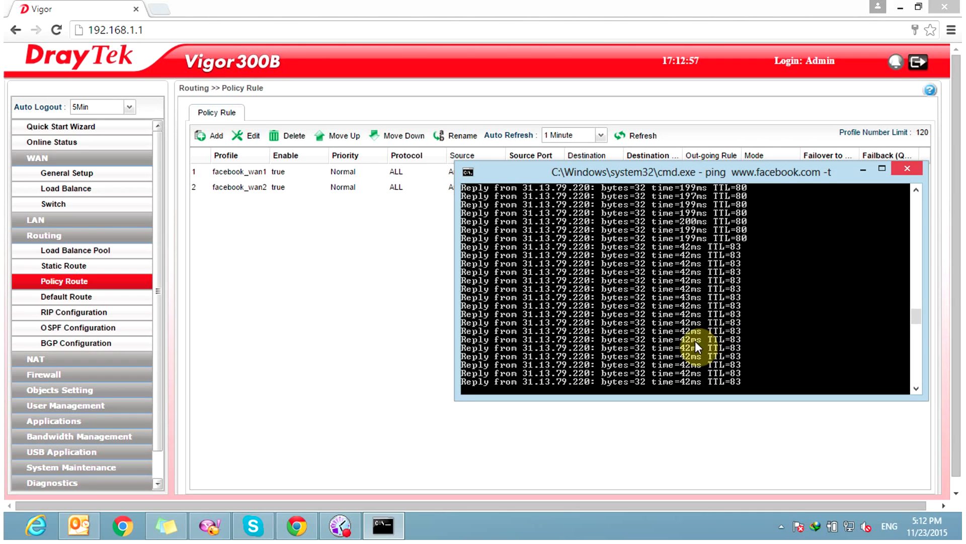
{"action": "left_click", "coordinate": [417, 273]}
Disable the facebook_wan2 rule, apply the change, and check the running ping in the Command Prompt
{"action": "double_click", "coordinate": [320, 190]}
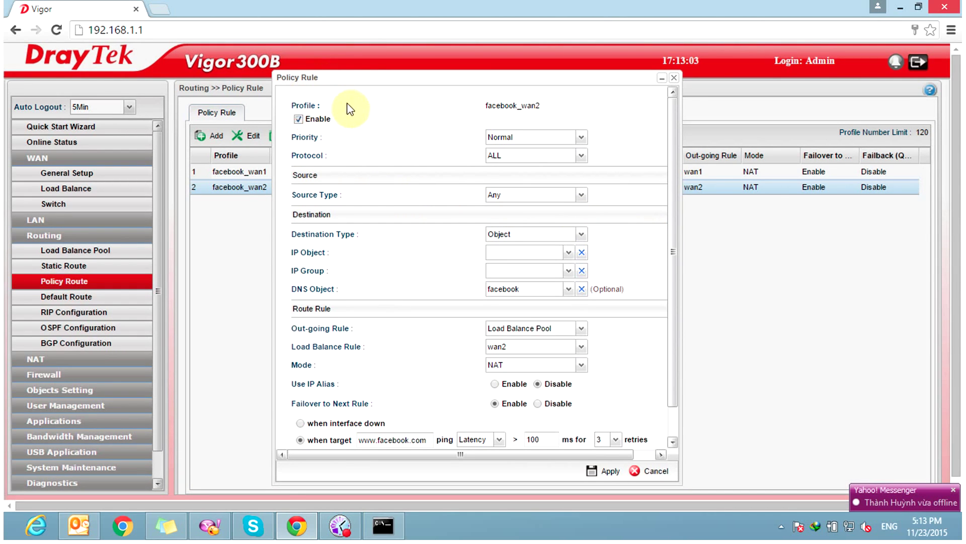
{"action": "left_click", "coordinate": [298, 120]}
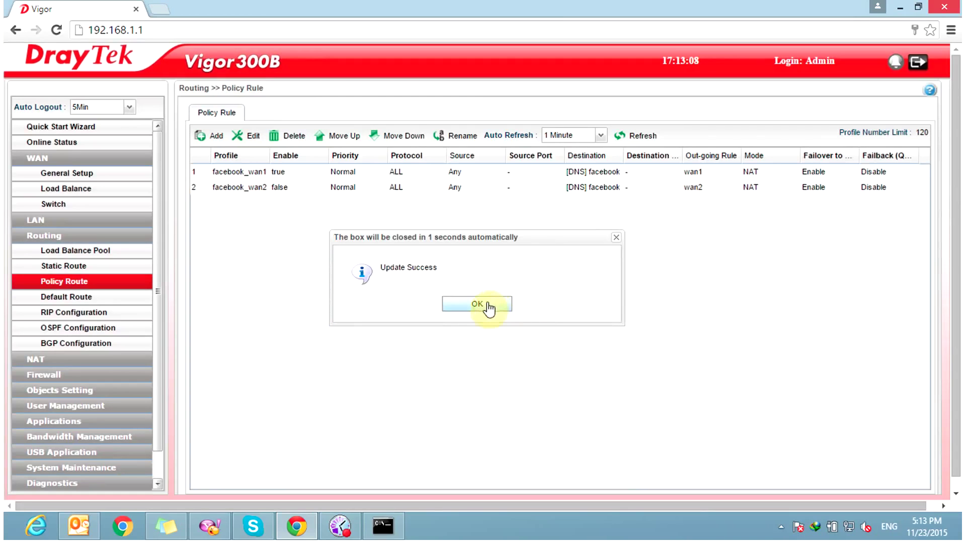
{"action": "left_click", "coordinate": [491, 364]}
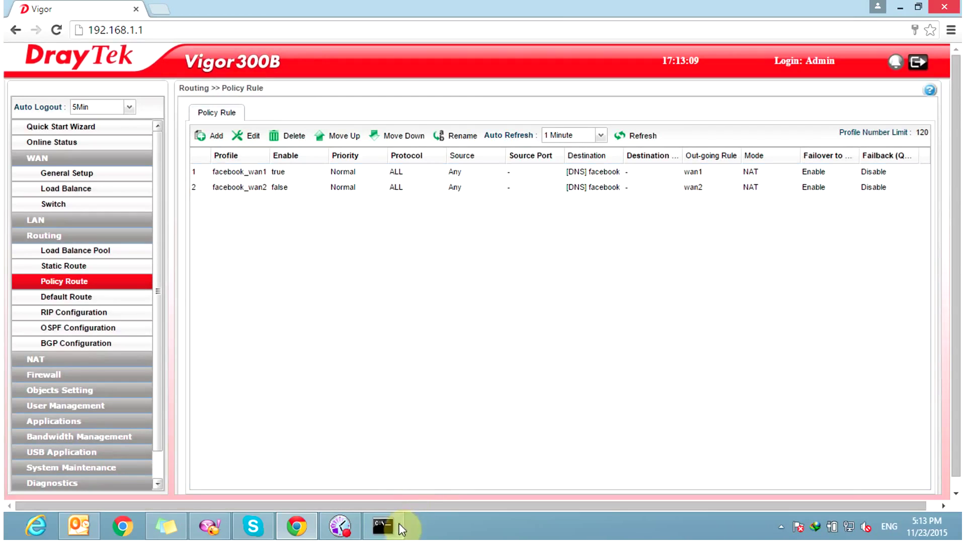
{"action": "left_click", "coordinate": [383, 526]}
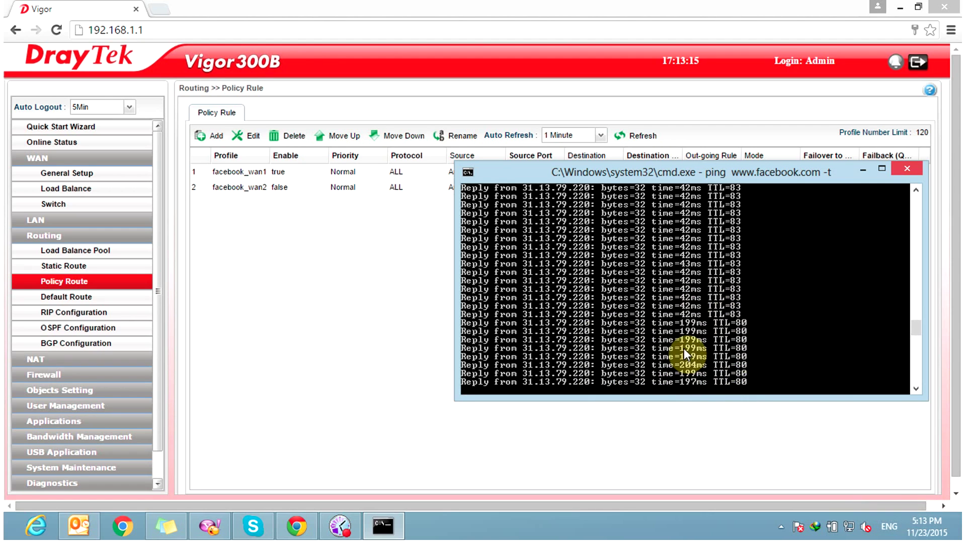
Re-enable the facebook_wan2 rule, apply the change, and check the ping replies in the Command Prompt again
{"action": "double_click", "coordinate": [276, 189]}
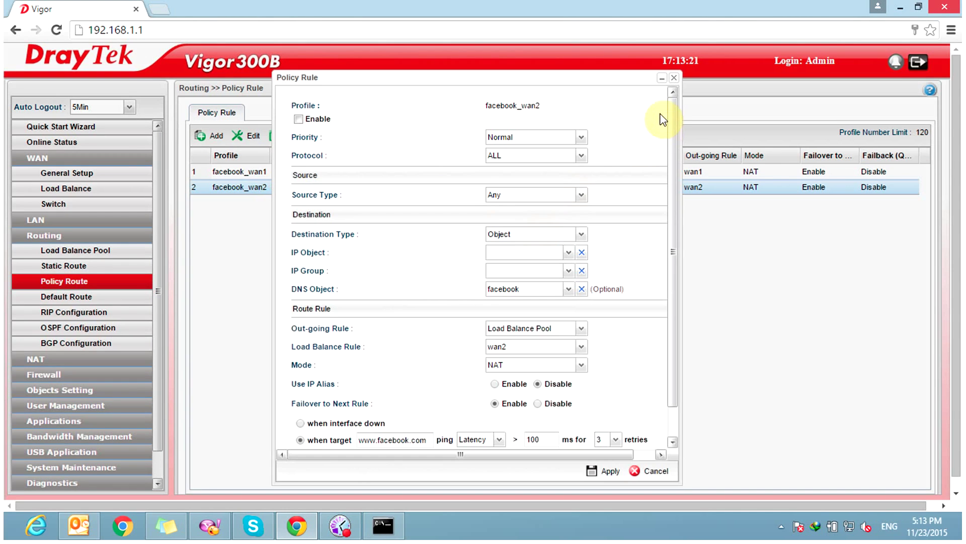
{"action": "left_click", "coordinate": [299, 119]}
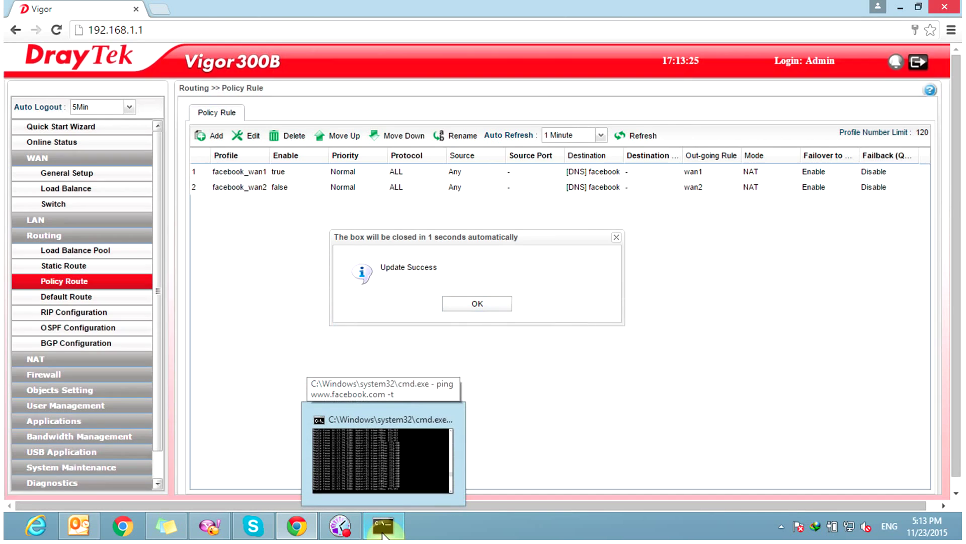
{"action": "left_click", "coordinate": [383, 533]}
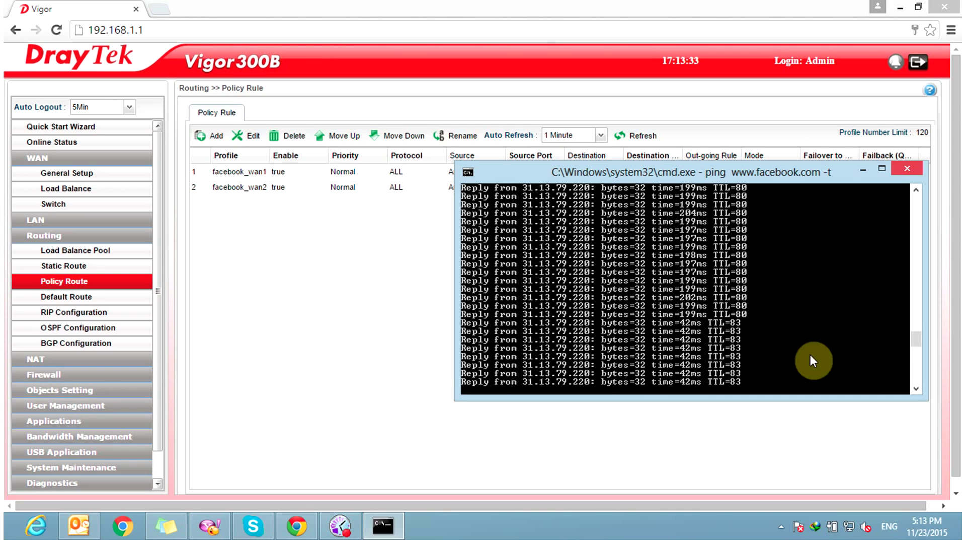
Open the facebook_wan1 rule and compare its failover latency condition with the ping times in the Command Prompt
{"action": "double_click", "coordinate": [258, 174]}
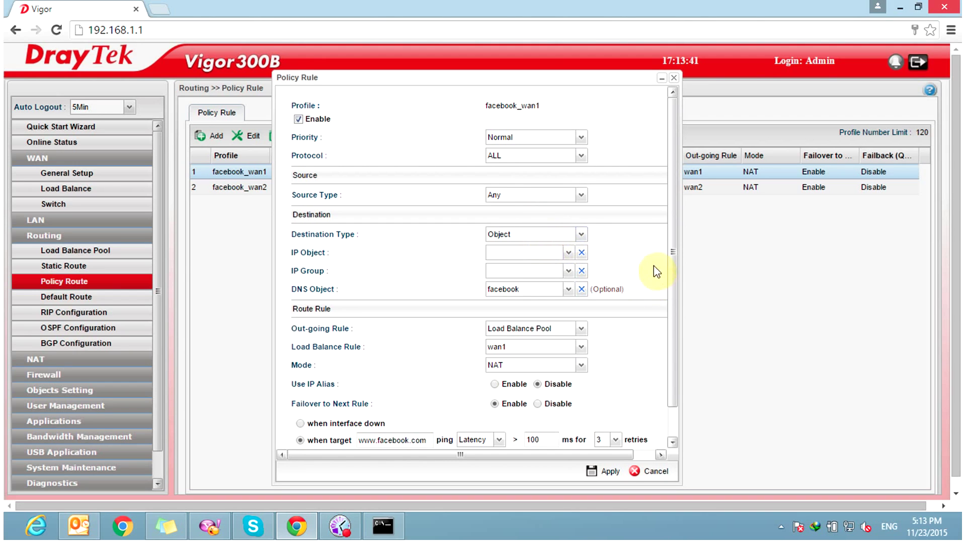
{"action": "scroll", "coordinate": [617, 250], "scroll_direction": "down", "scroll_amount": 1}
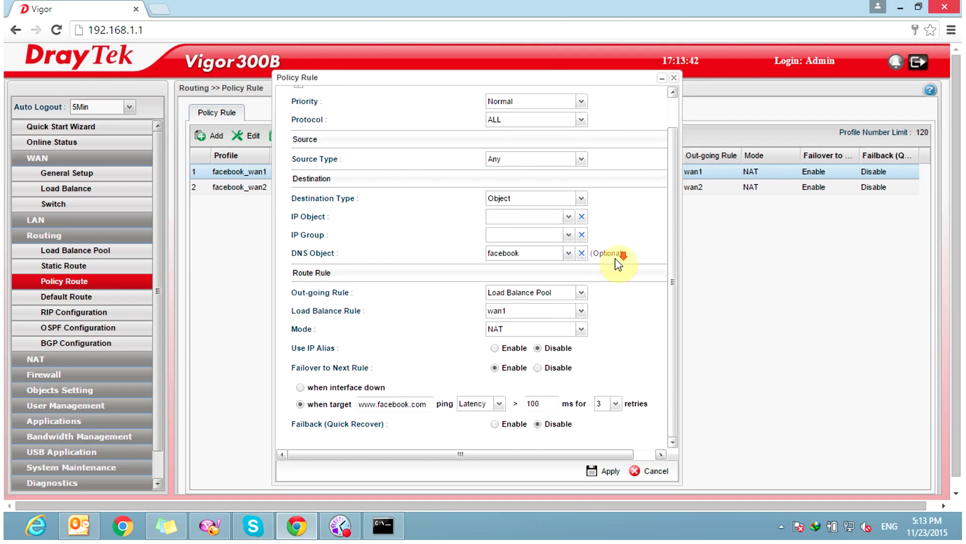
{"action": "double_click", "coordinate": [552, 402]}
{"action": "left_click", "coordinate": [630, 355]}
{"action": "left_click", "coordinate": [389, 533]}
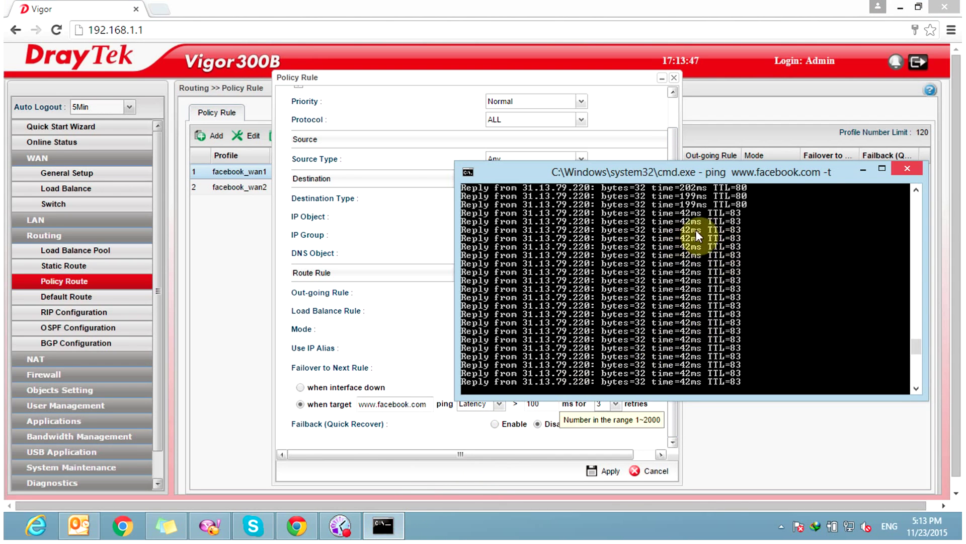
{"action": "left_click_drag", "start_coordinate": [670, 176], "coordinate": [830, 128]}
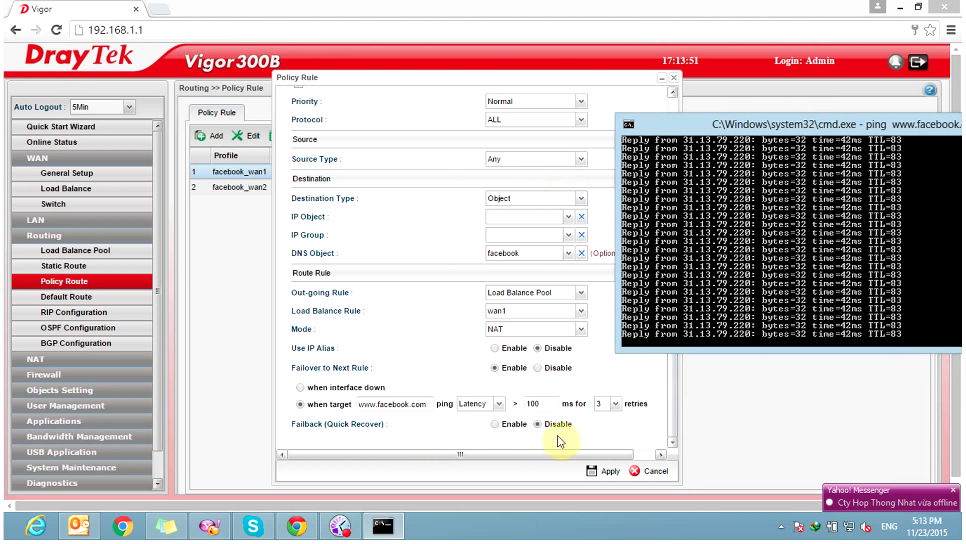
{"action": "left_click", "coordinate": [454, 437]}
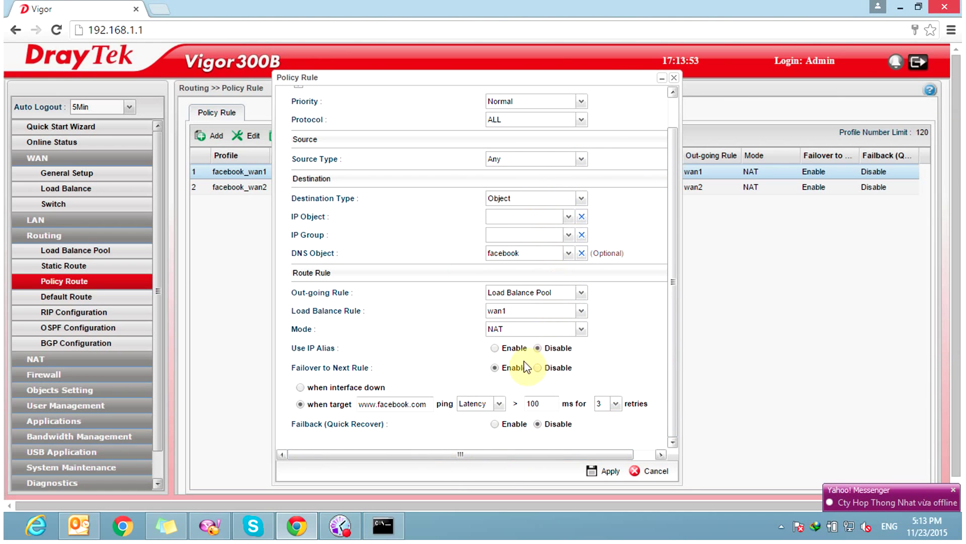
Enable Failback (Quick Recover) for the facebook_wan1 rule, apply it, and check the running ping in the Command Prompt
{"action": "left_click", "coordinate": [494, 424]}
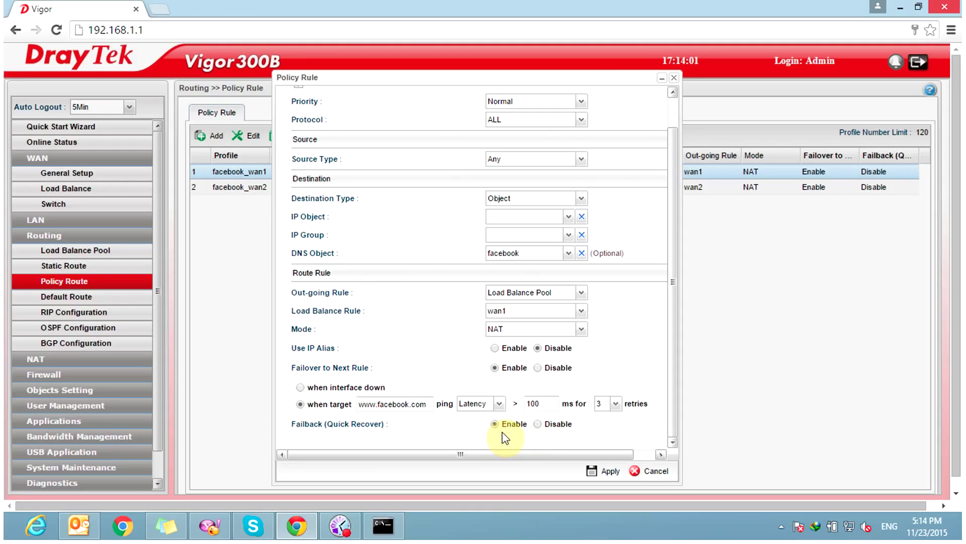
{"action": "key", "text": "Return"}
{"action": "left_click", "coordinate": [476, 362]}
{"action": "left_click", "coordinate": [391, 533]}
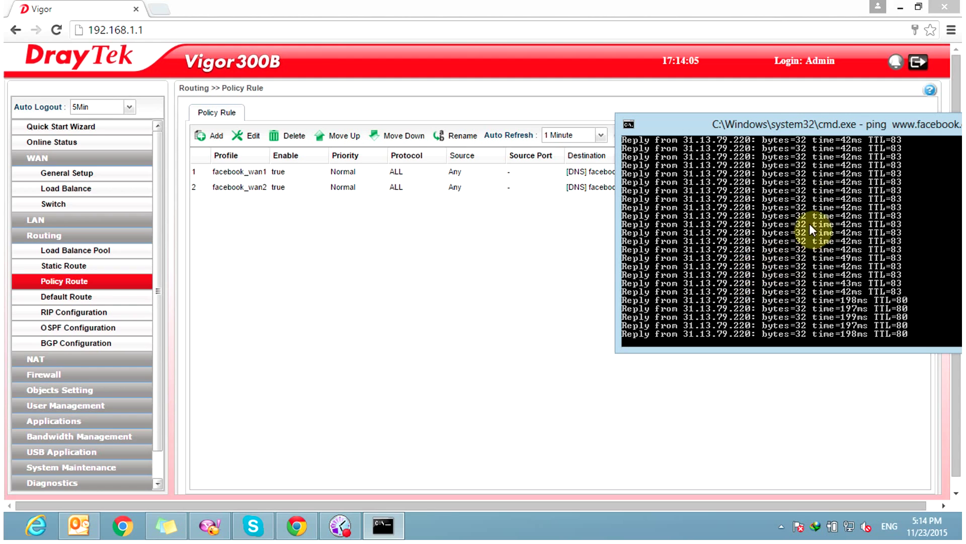
{"action": "left_click_drag", "start_coordinate": [798, 135], "coordinate": [643, 121]}
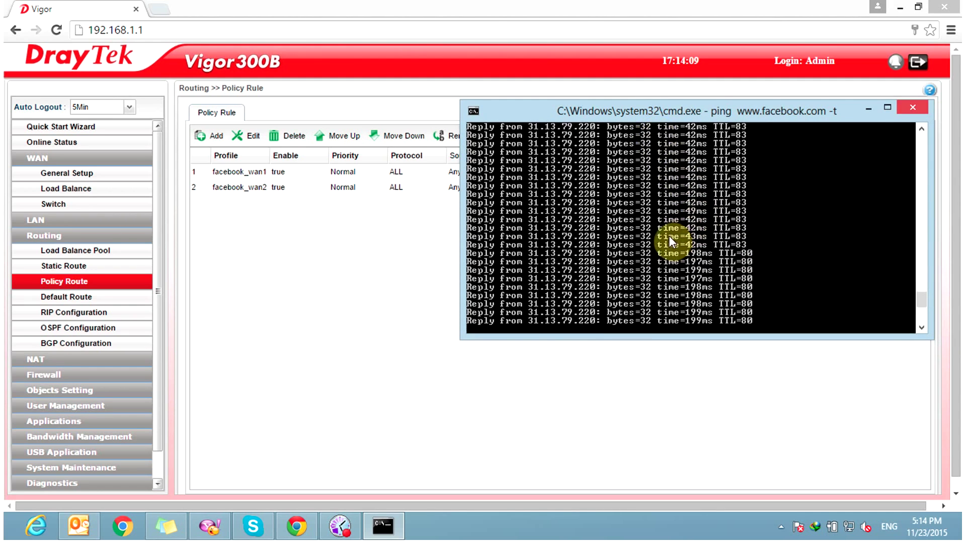
{"action": "left_click", "coordinate": [418, 285]}
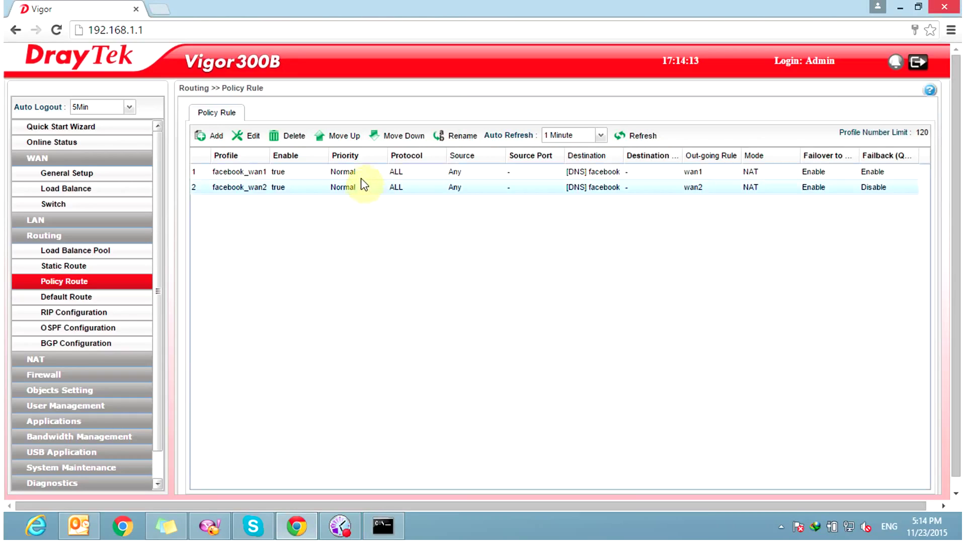
Review the failover latency condition and Failback setting of the facebook_wan1 rule, then close it without applying changes
{"action": "double_click", "coordinate": [382, 175]}
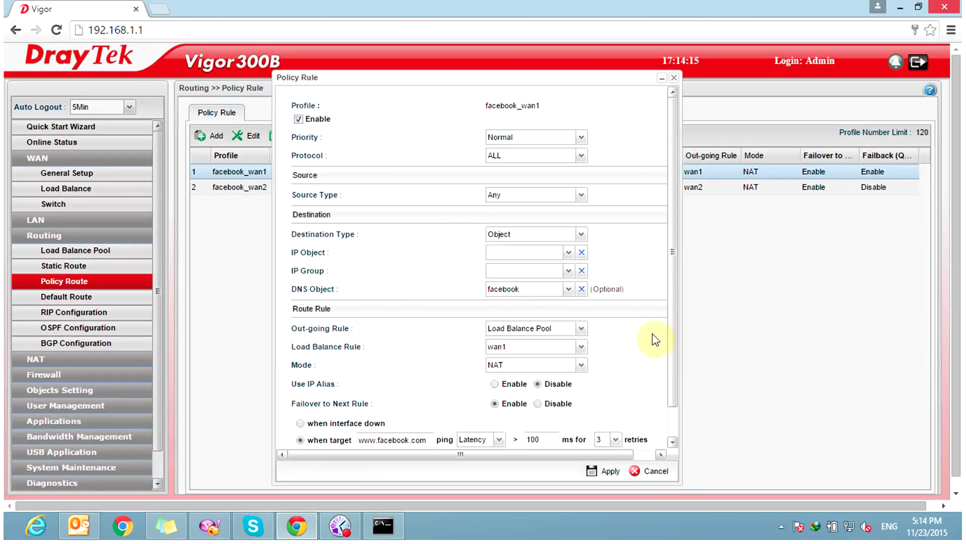
{"action": "scroll", "coordinate": [640, 340], "scroll_direction": "down", "scroll_amount": 2}
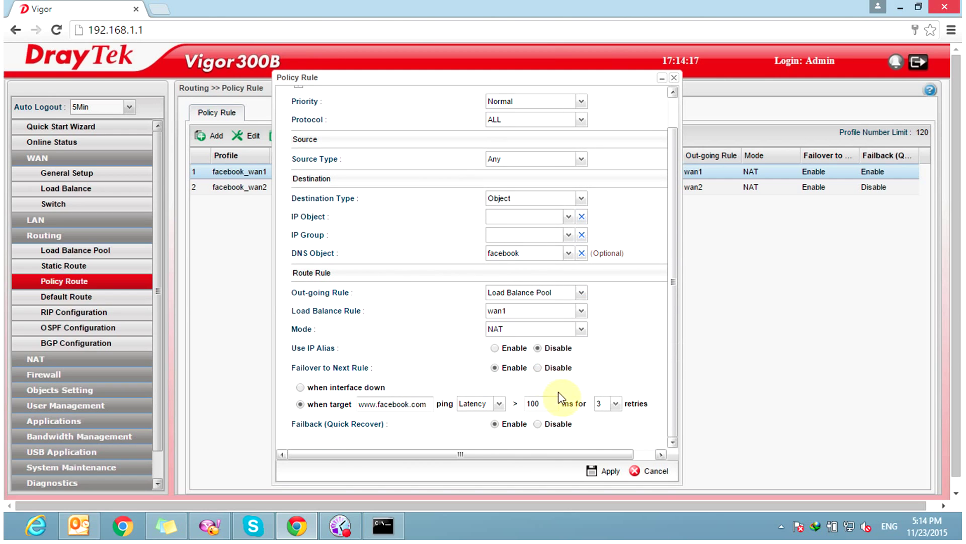
{"action": "left_click", "coordinate": [657, 474]}
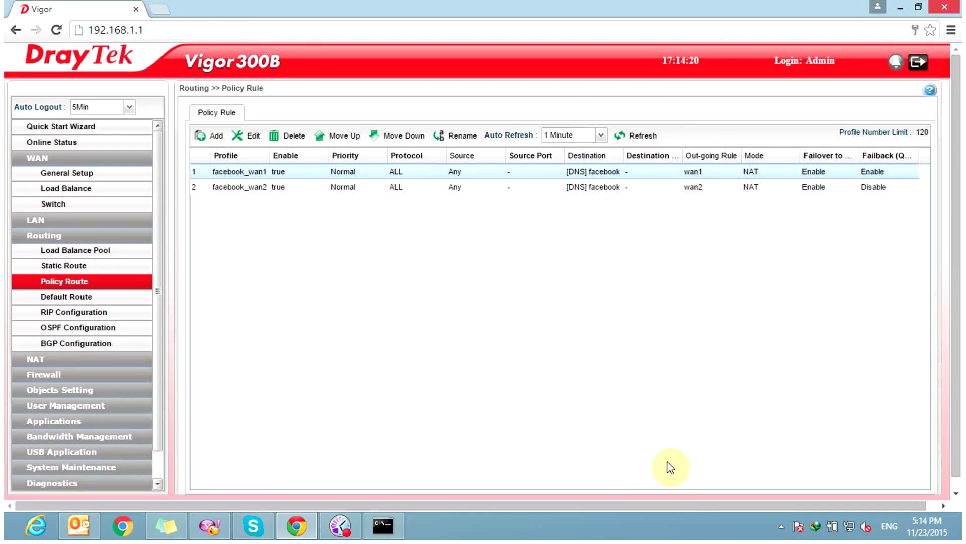
{"action": "left_click", "coordinate": [730, 411]}
Review the failover and failback settings of the facebook_wan2 rule, apply it, and check the running ping in the Command Prompt
{"action": "left_click", "coordinate": [400, 191]}
{"action": "double_click", "coordinate": [414, 188]}
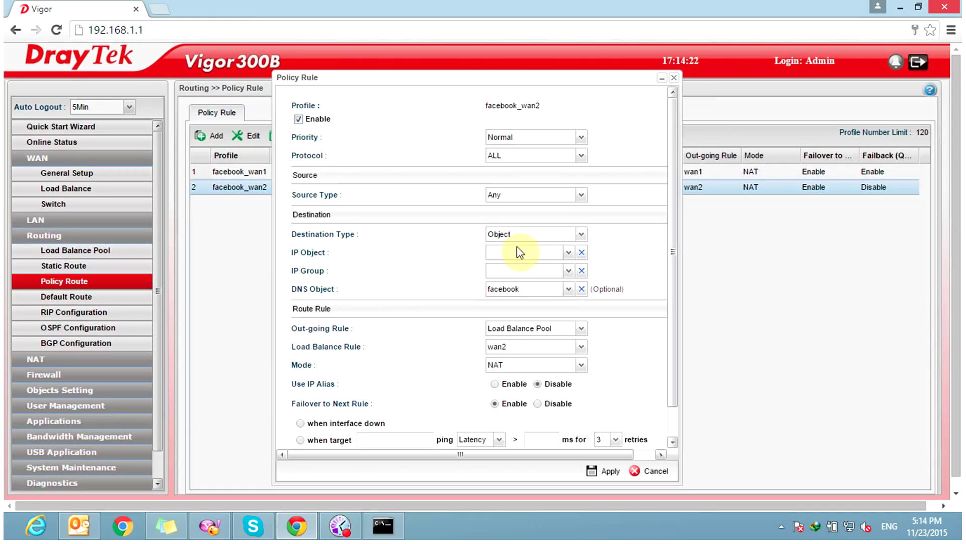
{"action": "scroll", "coordinate": [525, 267], "scroll_direction": "down", "scroll_amount": 1}
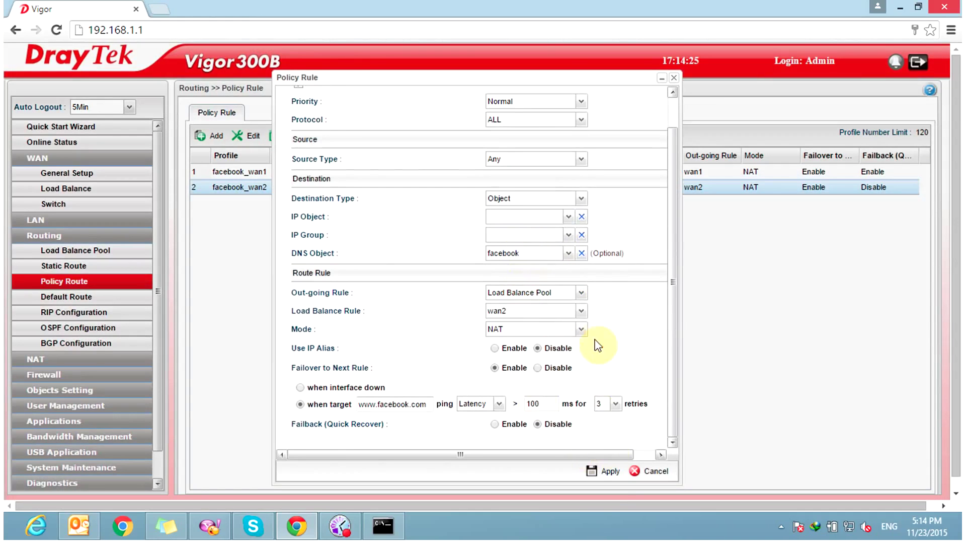
{"action": "scroll", "coordinate": [600, 337], "scroll_direction": "up", "scroll_amount": 1}
{"action": "left_click", "coordinate": [609, 473]}
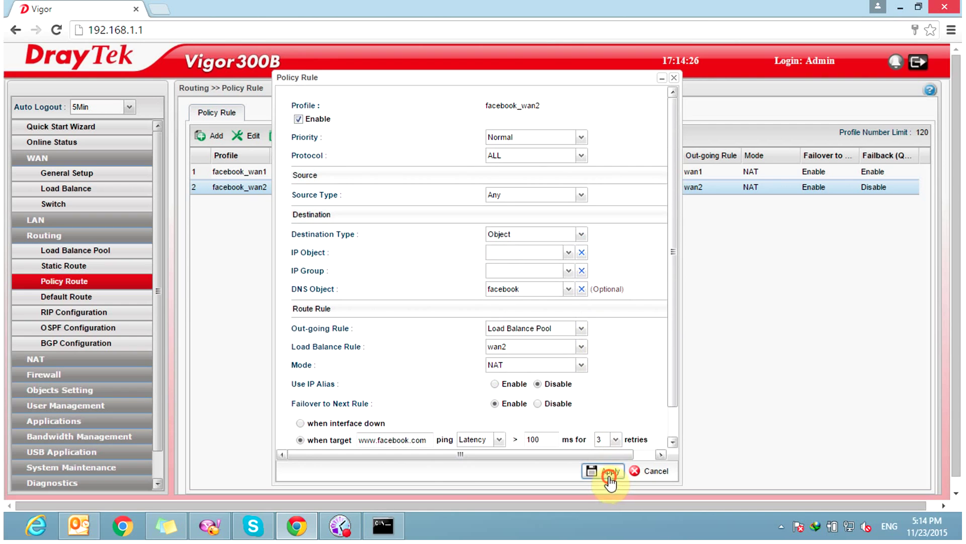
{"action": "left_click", "coordinate": [383, 525]}
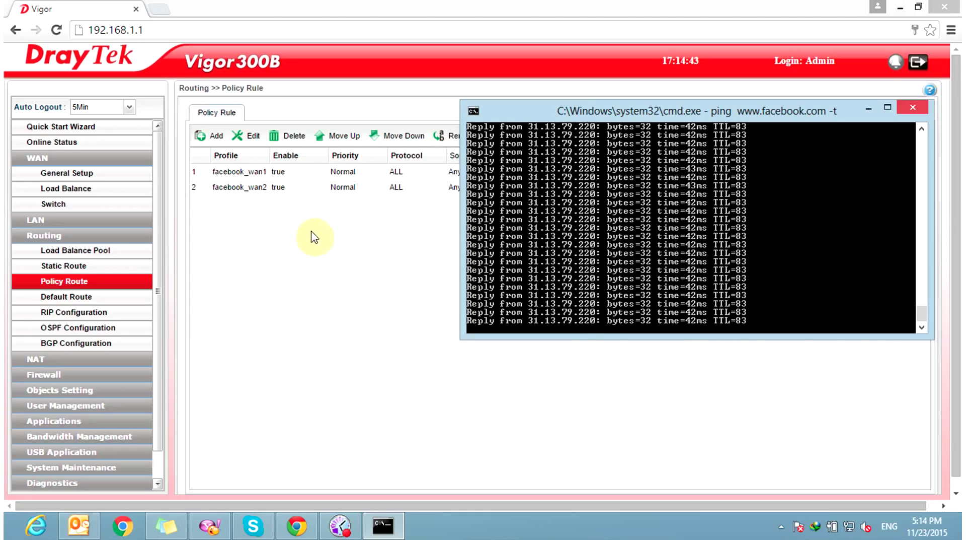
{"action": "left_click", "coordinate": [328, 237]}
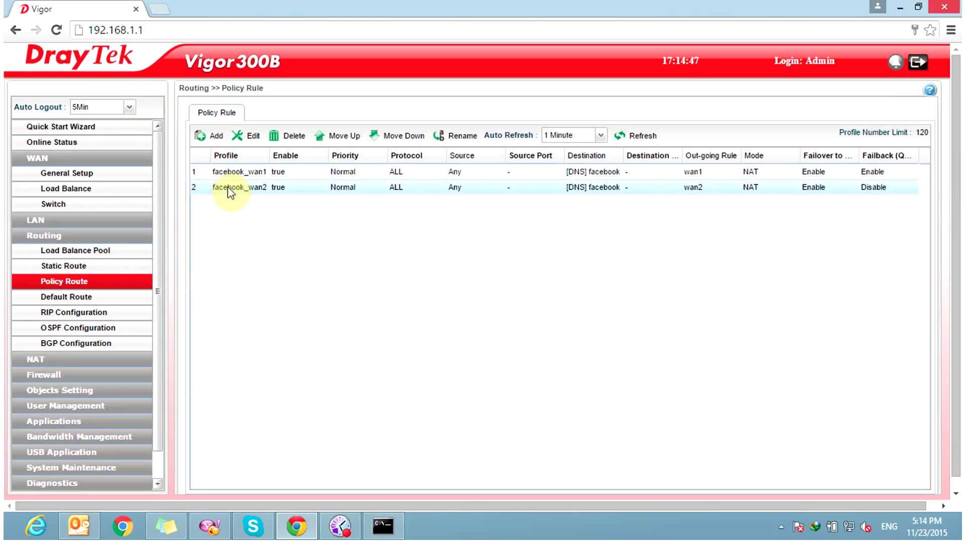
{"action": "left_click", "coordinate": [75, 271]}
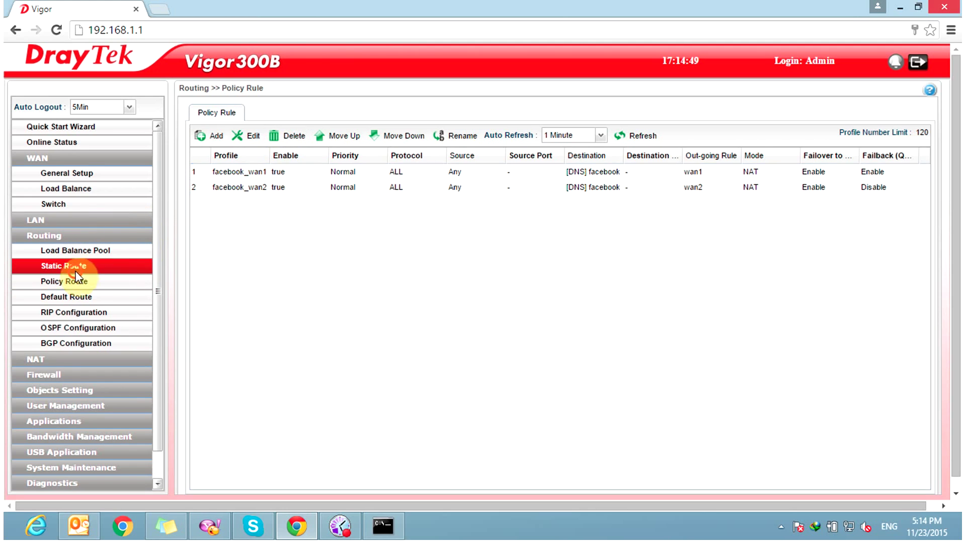
{"action": "left_click", "coordinate": [121, 250]}
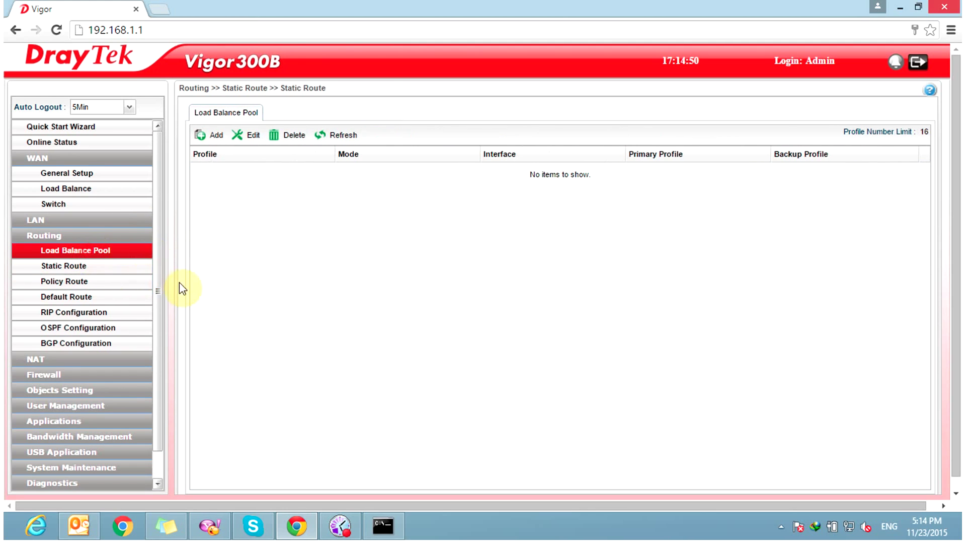
{"action": "left_click", "coordinate": [381, 522]}
{"action": "left_click", "coordinate": [297, 287]}
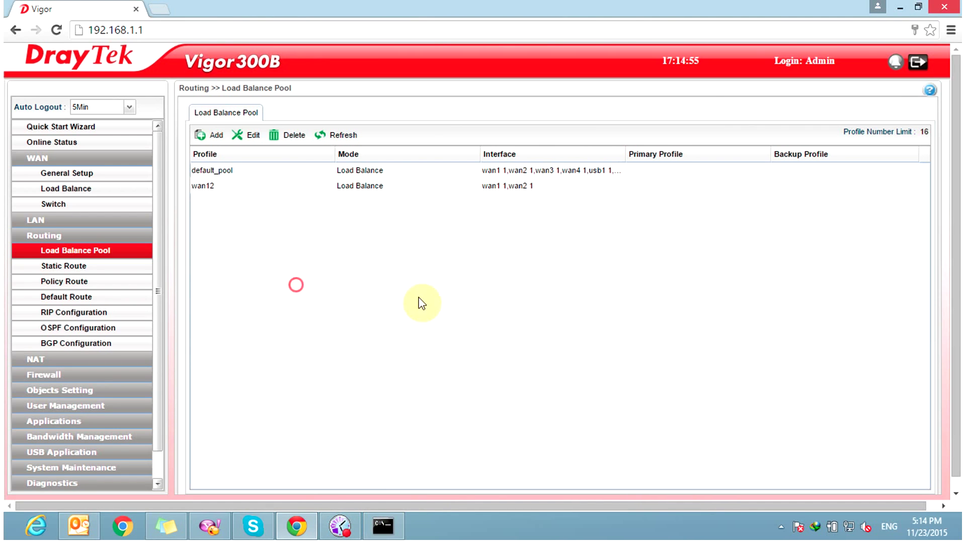
{"action": "left_click", "coordinate": [390, 522]}
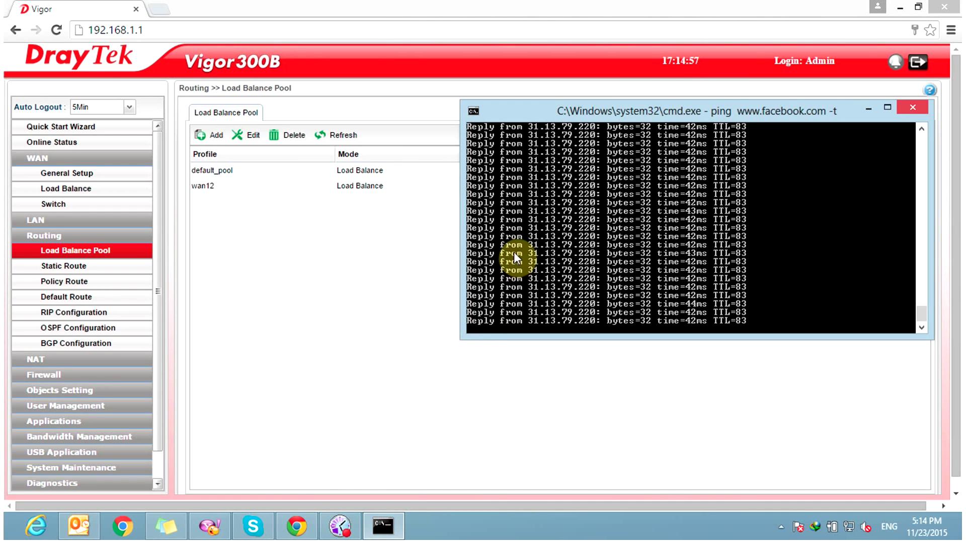
{"action": "left_click", "coordinate": [414, 295]}
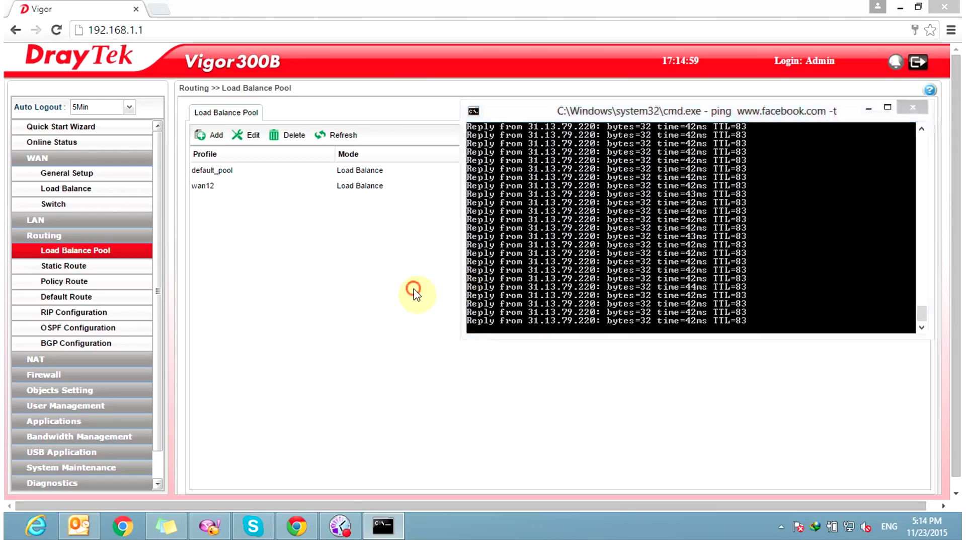